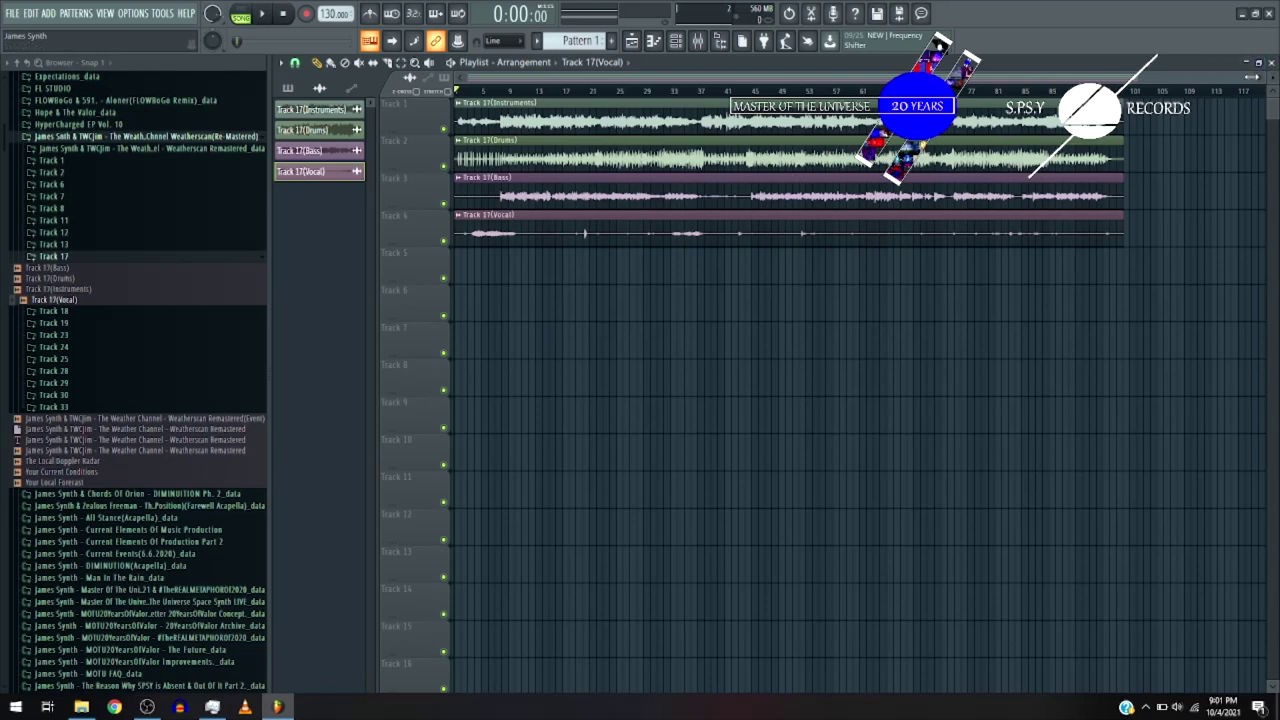
# - Recolor all four Track 17 audio clips (Instruments, Drums, Bass and Vocal) with a gradient between two blue shades
pyautogui.scroll(3, 303, 150)
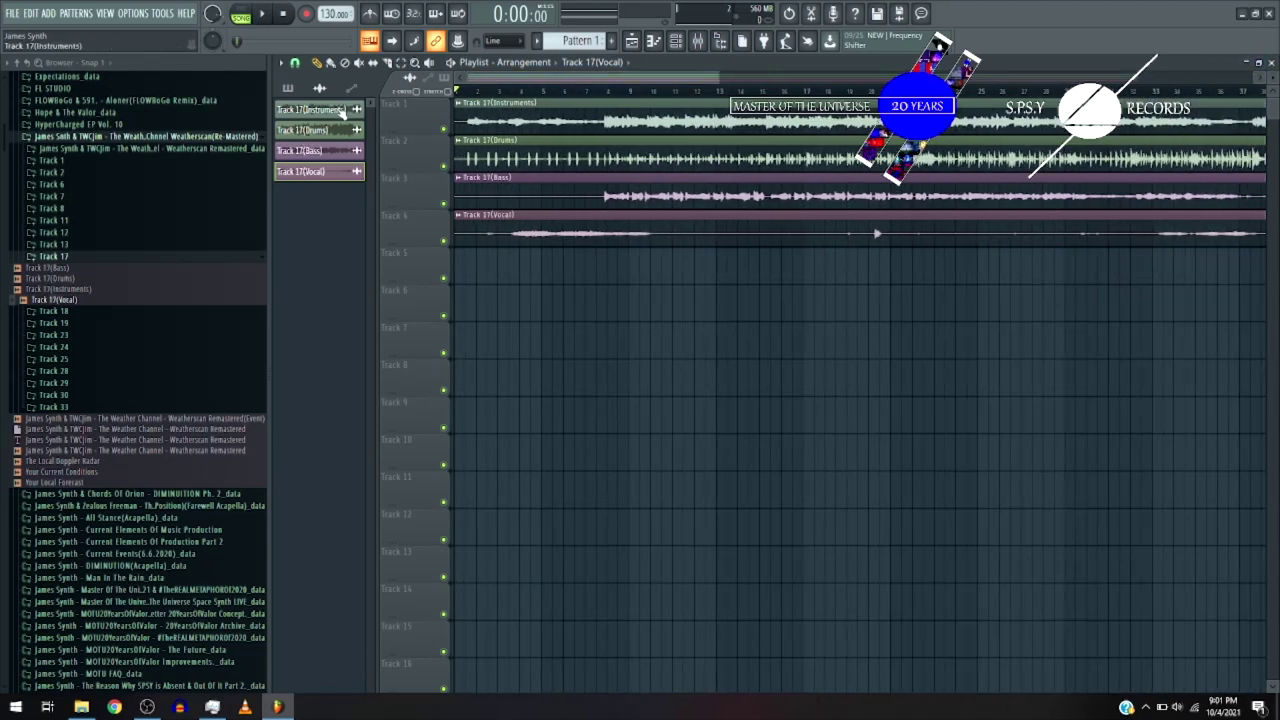
pyautogui.rightClick(336, 178)
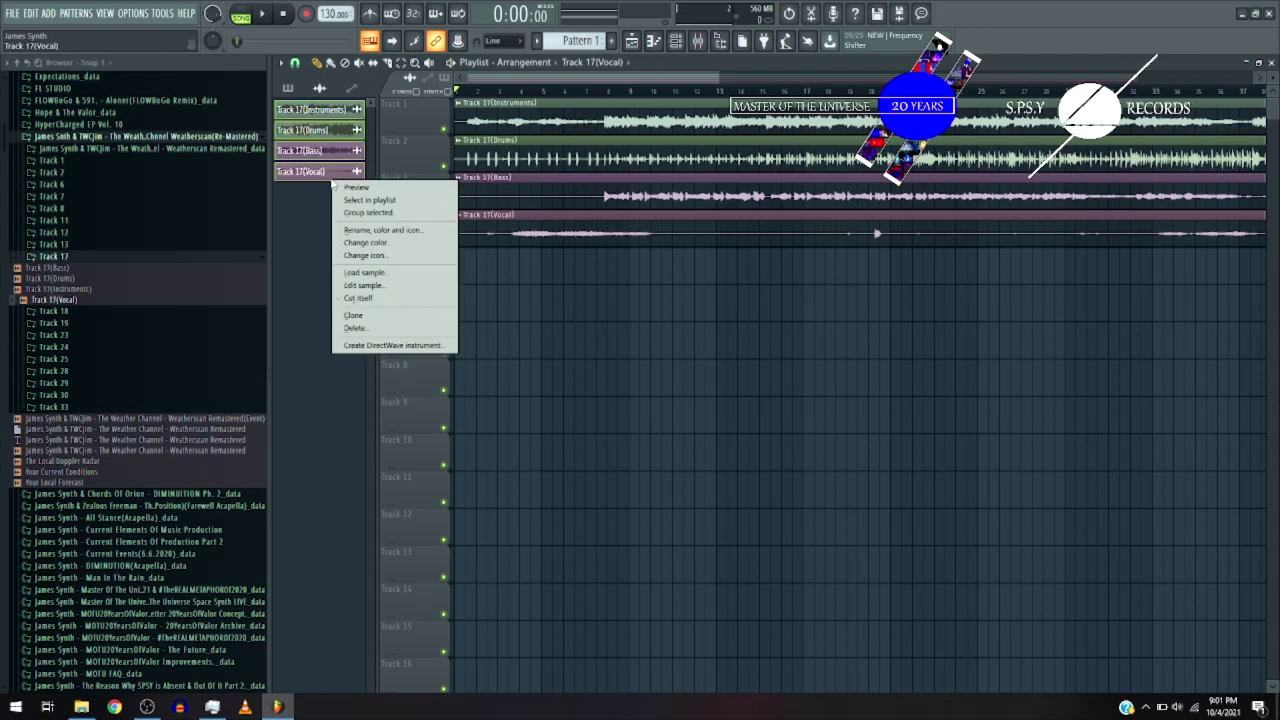
pyautogui.click(380, 229)
pyautogui.click(350, 226)
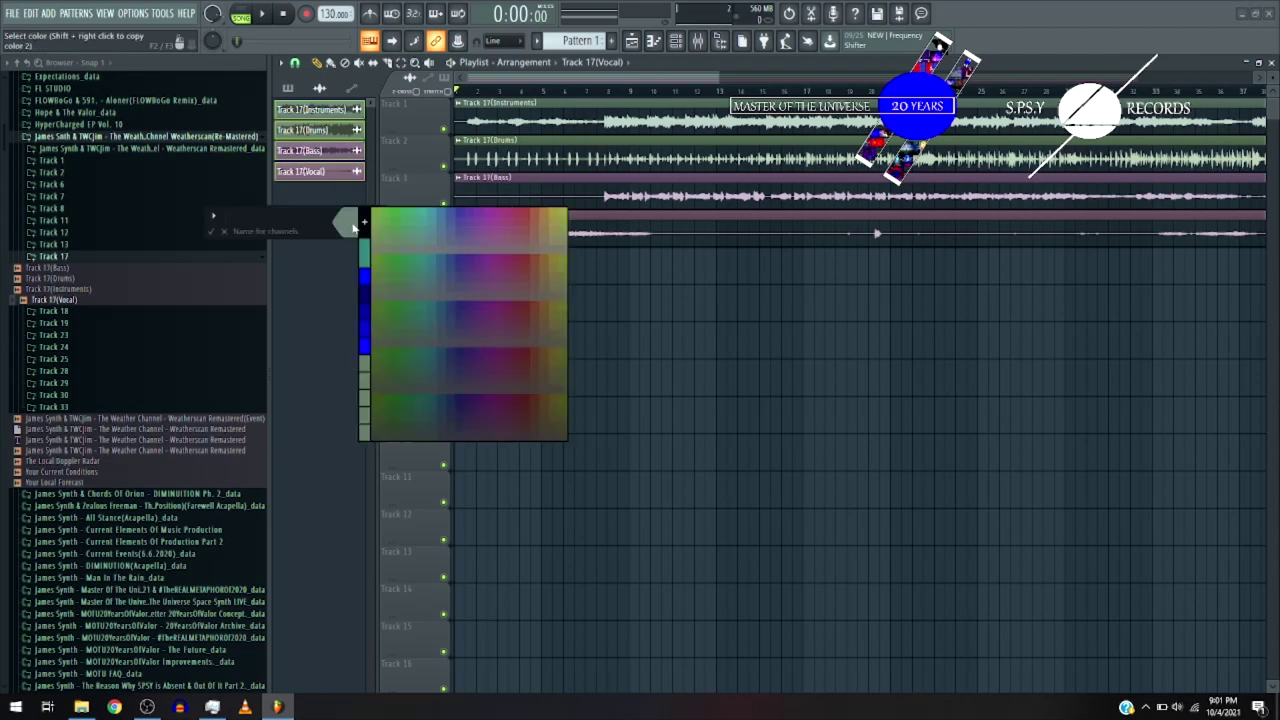
pyautogui.click(366, 277)
pyautogui.click(370, 222)
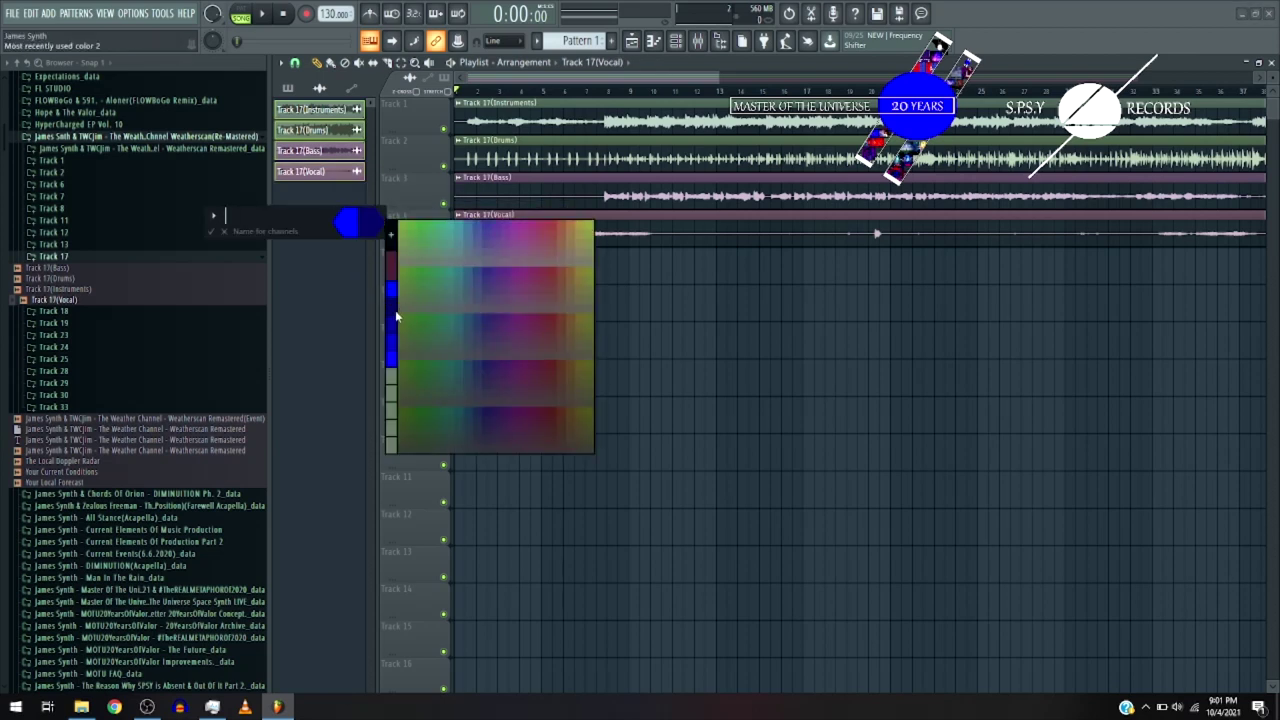
pyautogui.click(395, 316)
pyautogui.press('Return')
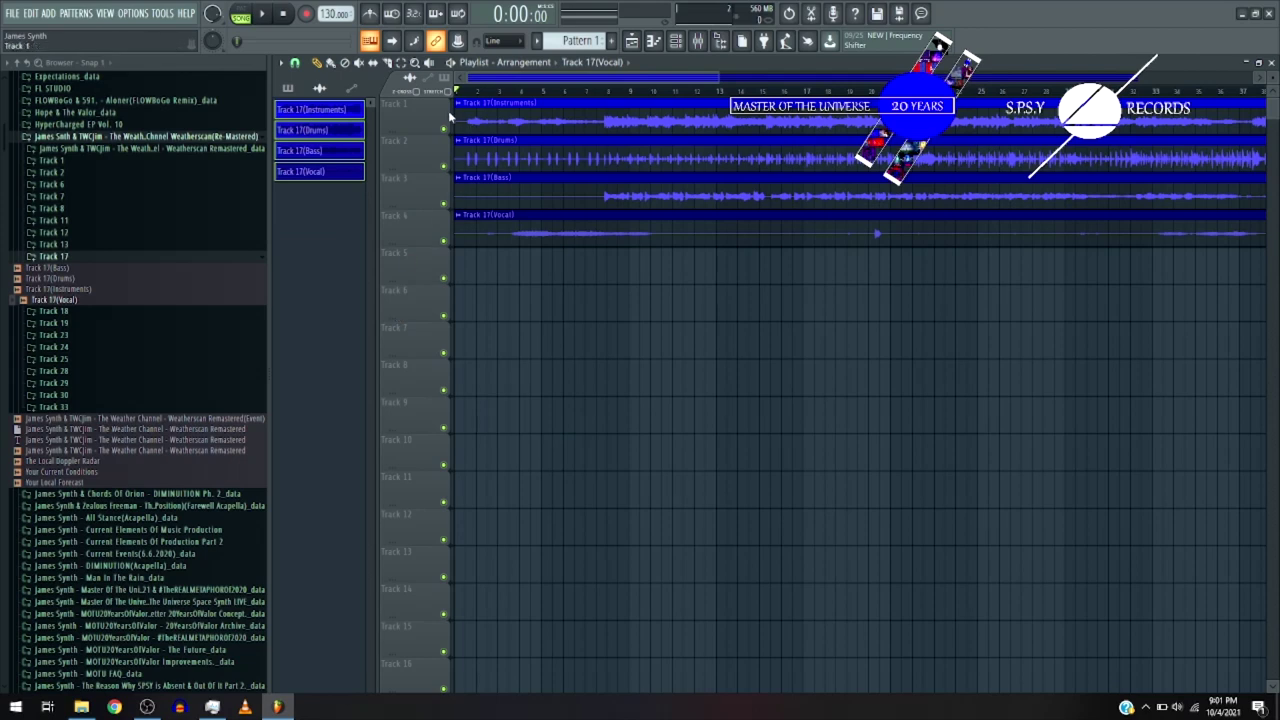
# - Listen to the opening of the full mix, then audition the Vocal track soloed from about 0:05 and the Instruments track soloed
pyautogui.press('space')
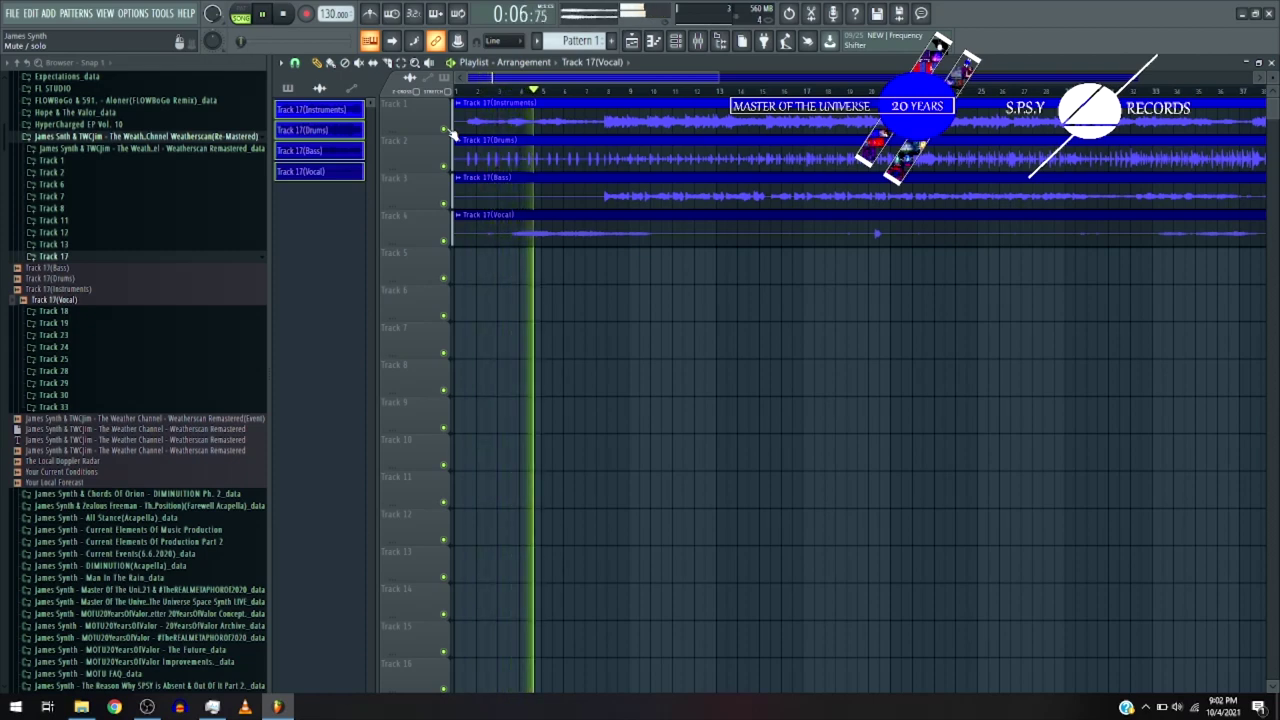
pyautogui.press('space')
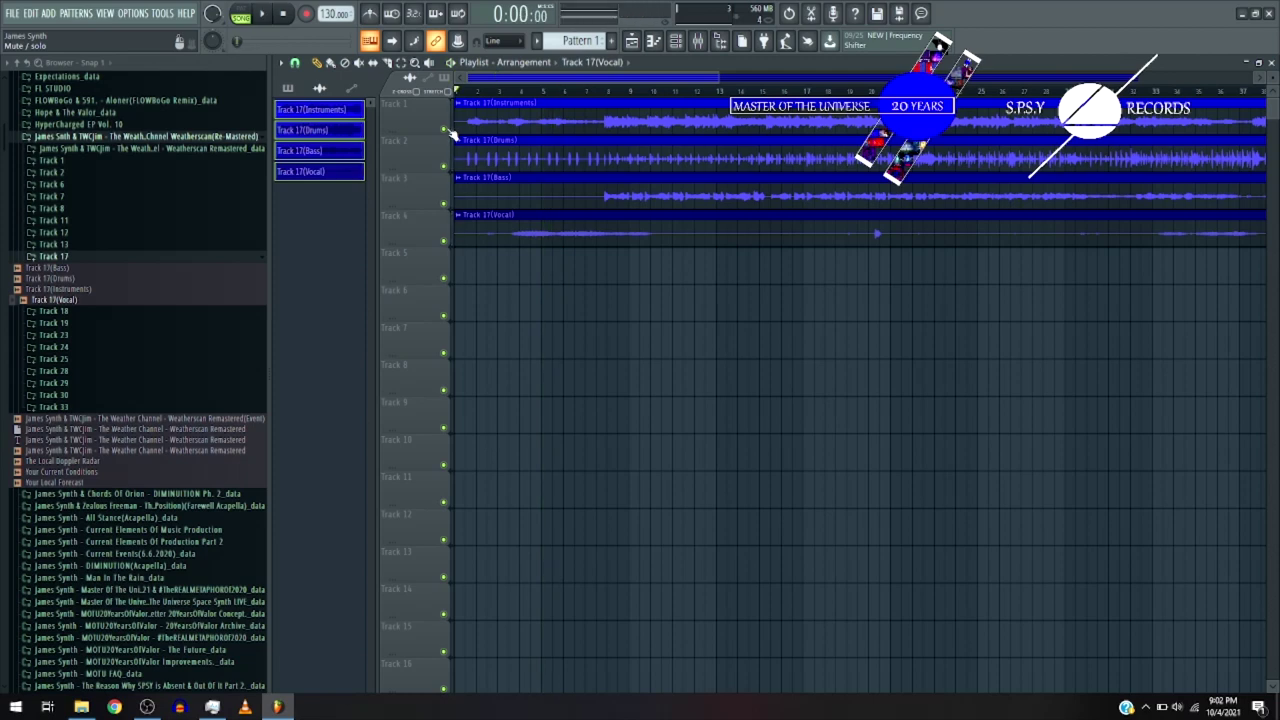
pyautogui.keyDown('ctrl'); pyautogui.click(443, 242); pyautogui.keyUp('ctrl')
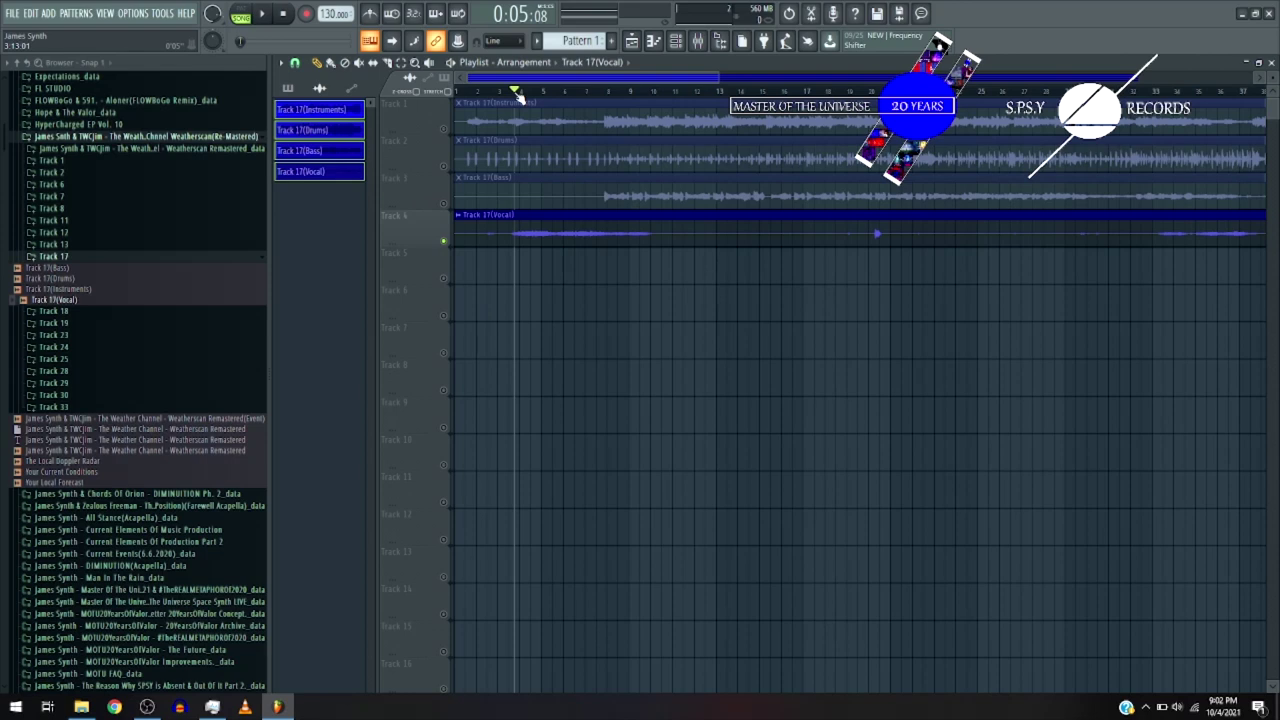
pyautogui.press('space')
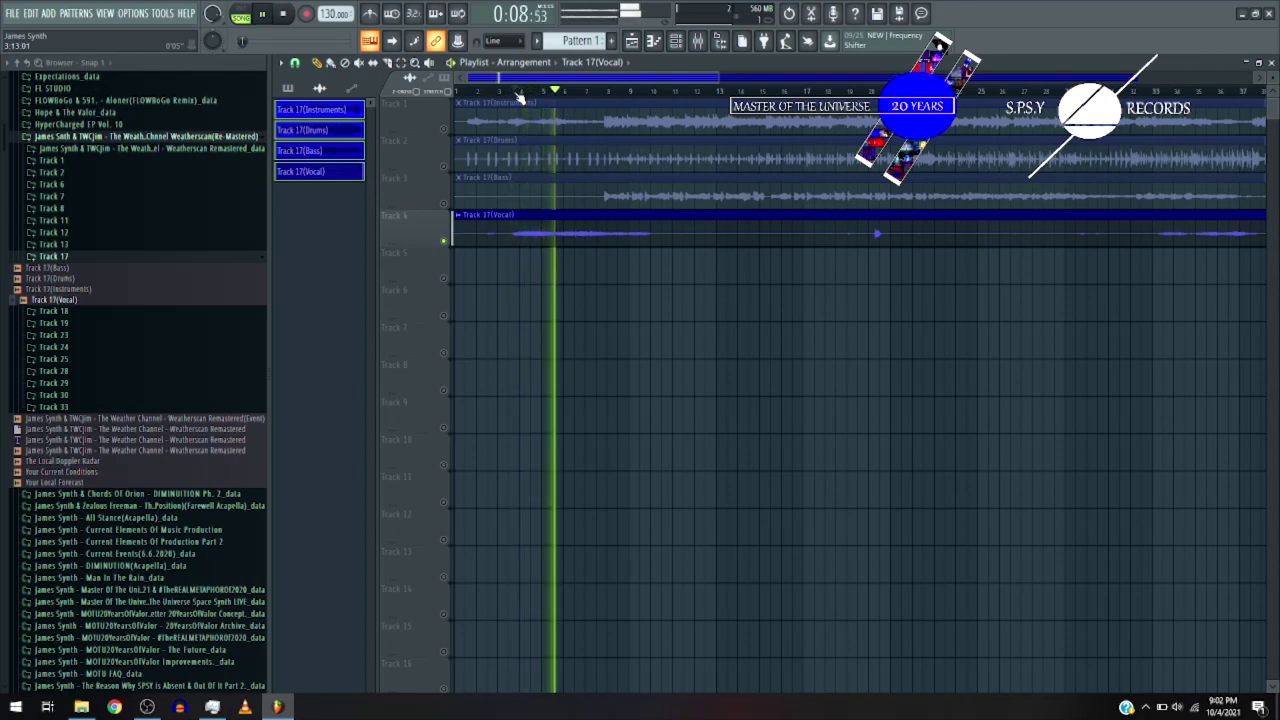
pyautogui.keyDown('ctrl'); pyautogui.click(443, 129); pyautogui.keyUp('ctrl')
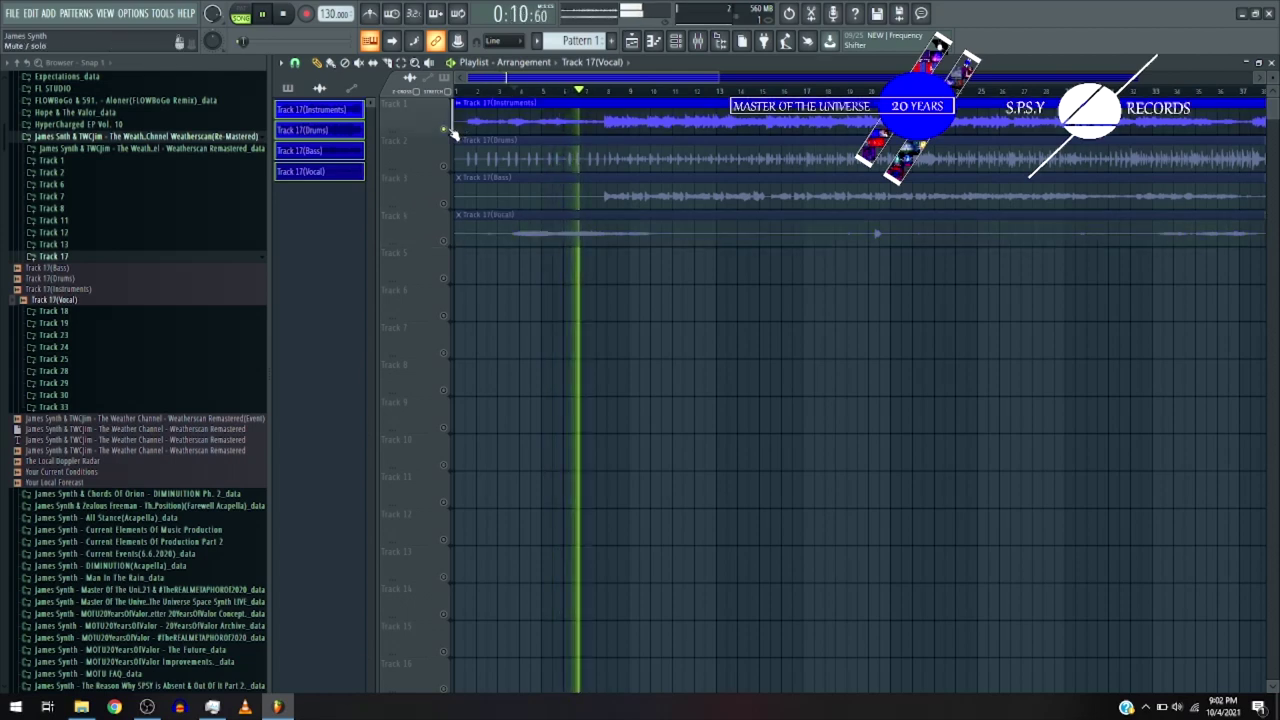
pyautogui.press('space')
# - Solo the Vocal track again for a short listen and restore all playlist tracks to audible
pyautogui.keyDown('ctrl'); pyautogui.click(444, 241); pyautogui.keyUp('ctrl')
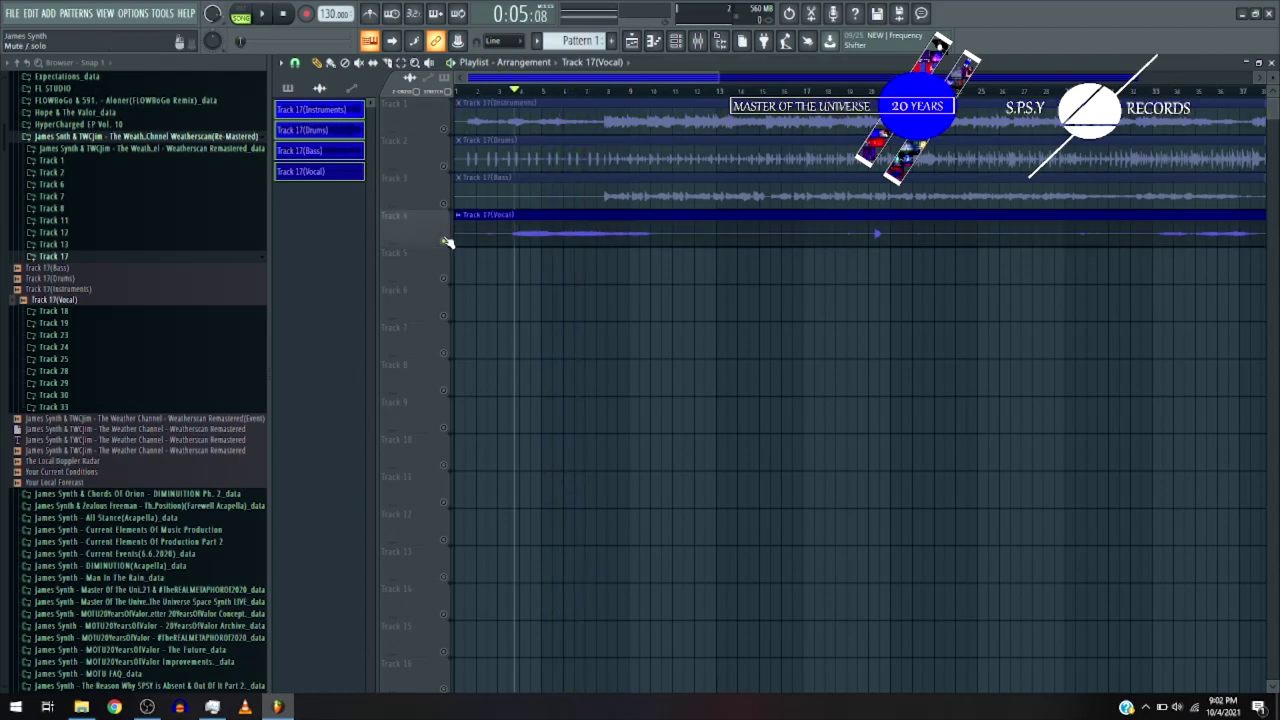
pyautogui.press('space')
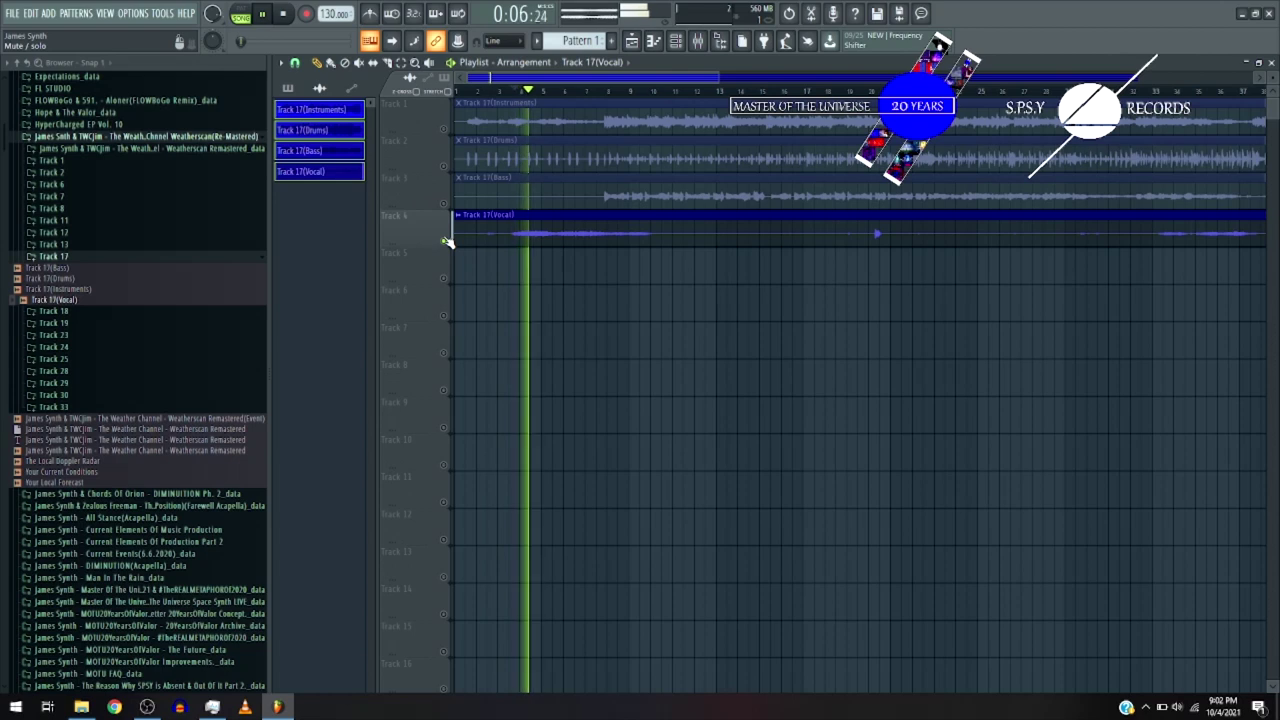
pyautogui.press('space')
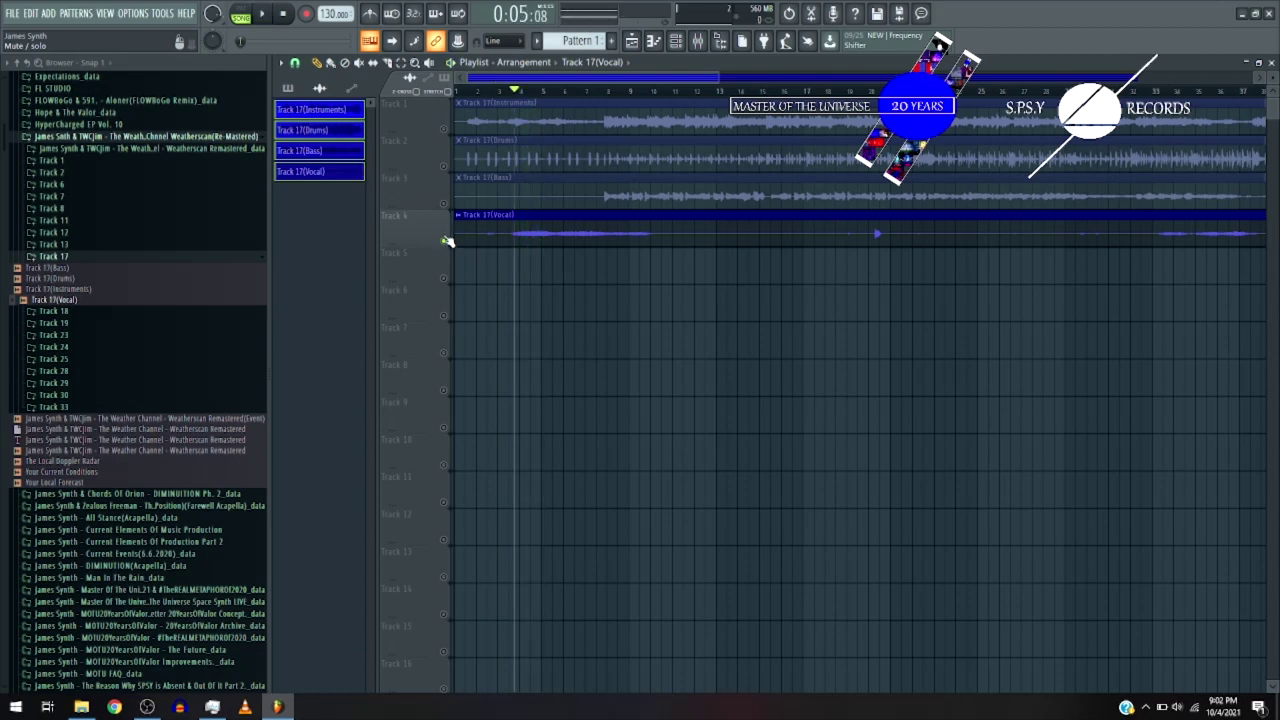
pyautogui.keyDown('ctrl'); pyautogui.click(444, 241); pyautogui.keyUp('ctrl')
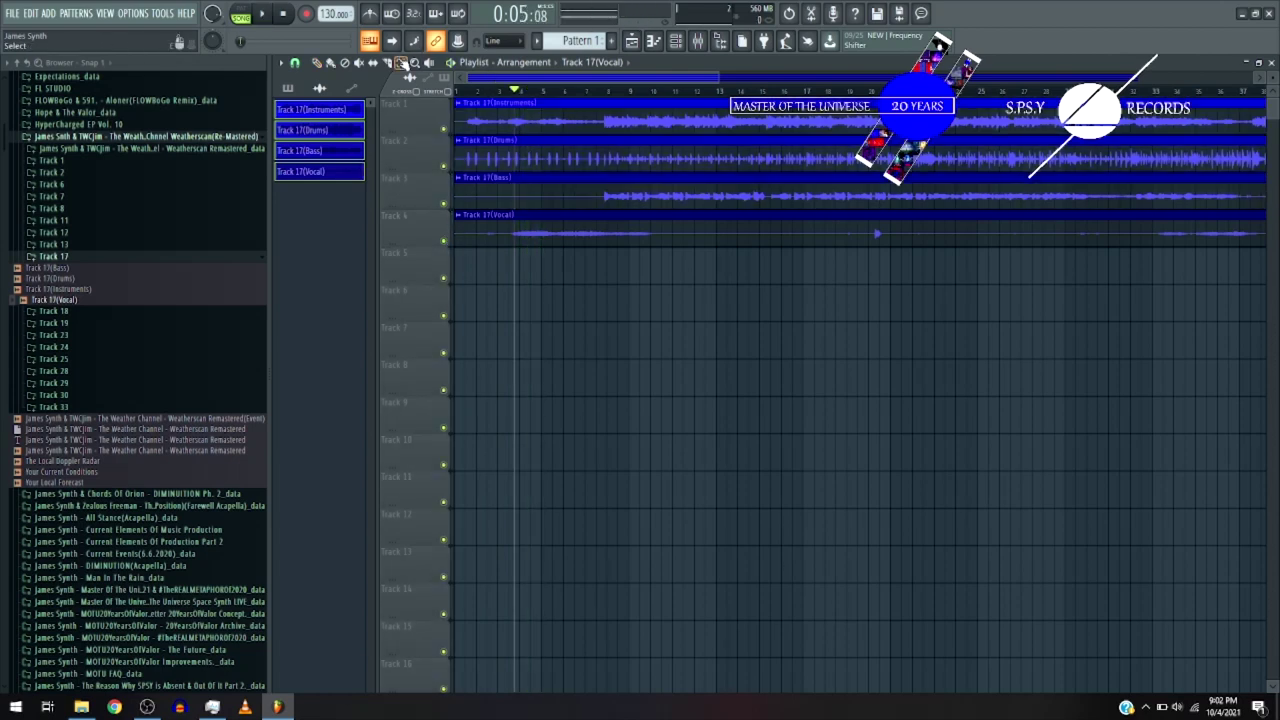
# - Trim the lead-in of all four clips up to the first drum hit and move them back to the start of bar 1
pyautogui.moveTo(717, 77); pyautogui.dragTo(494, 78)
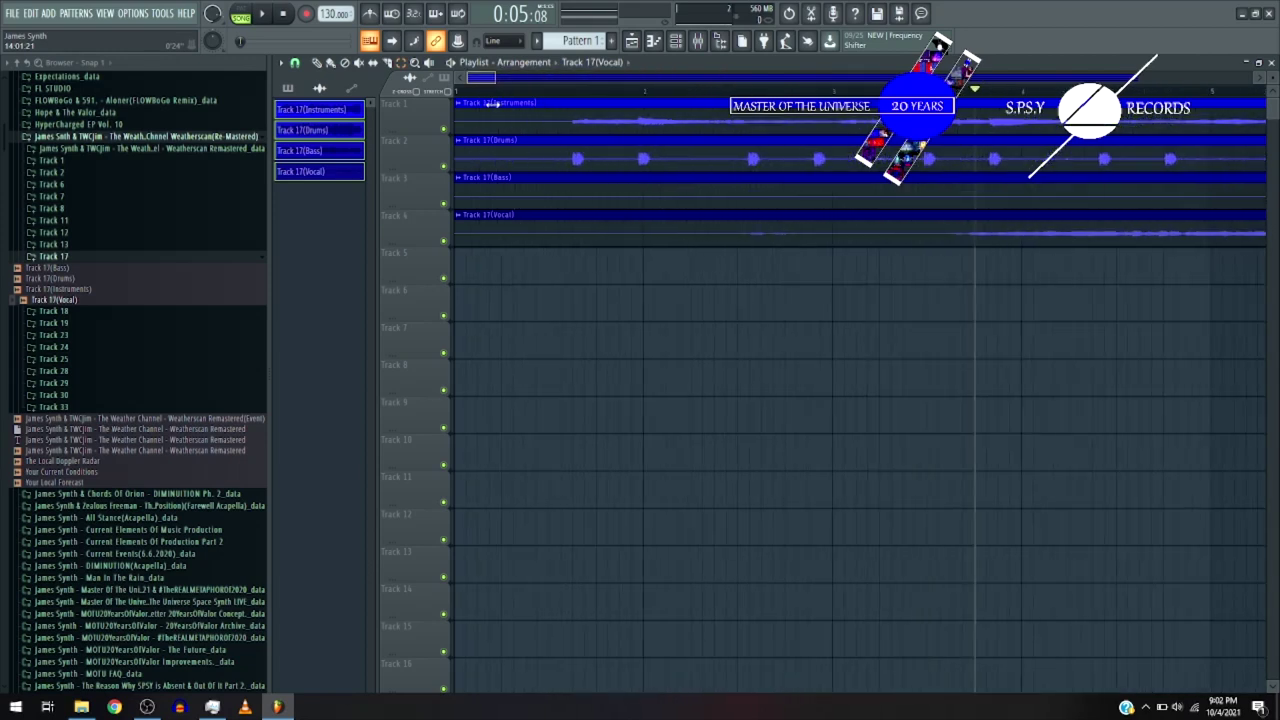
pyautogui.hotkey('ctrl', 'a')
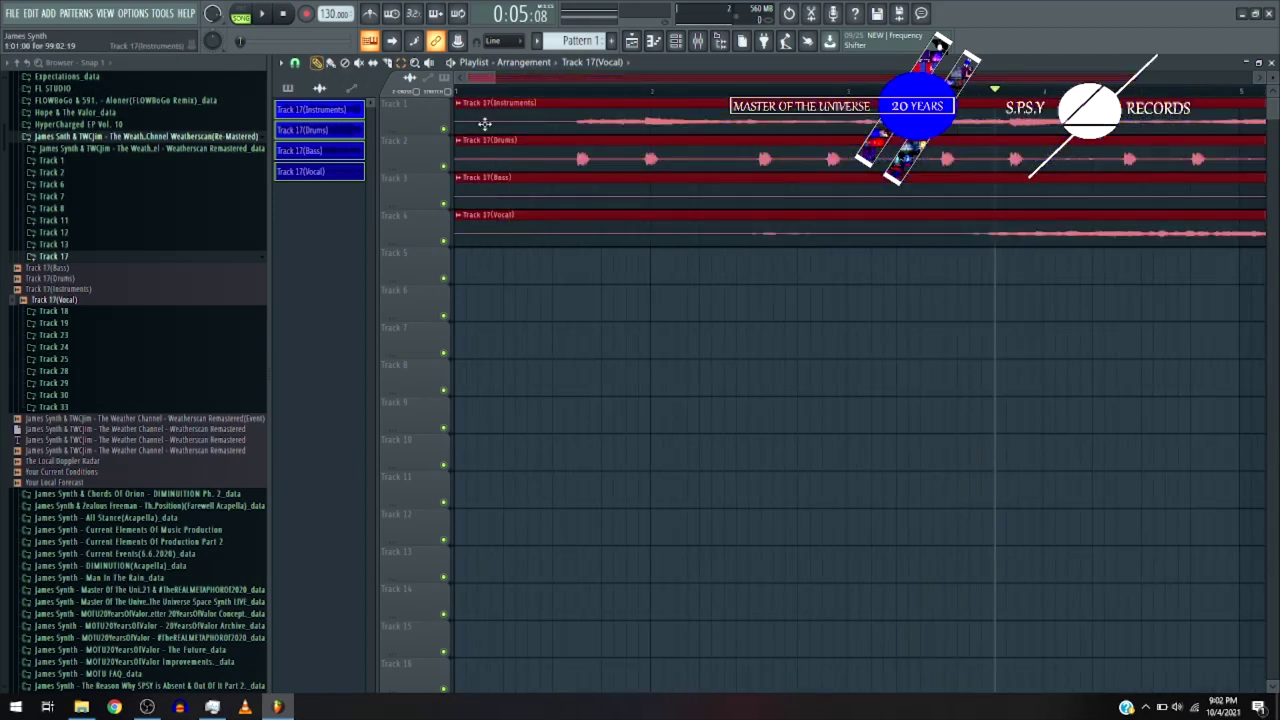
pyautogui.moveTo(455, 117); pyautogui.dragTo(570, 127)
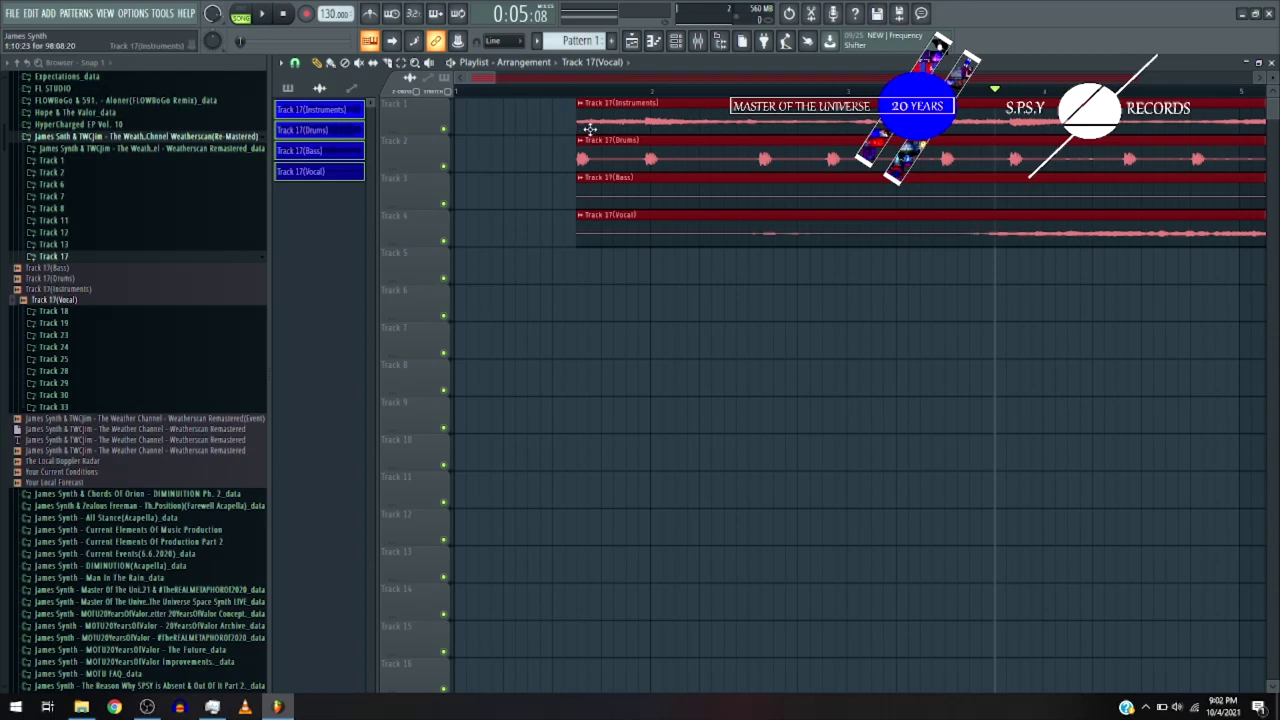
pyautogui.moveTo(592, 146); pyautogui.dragTo(435, 152)
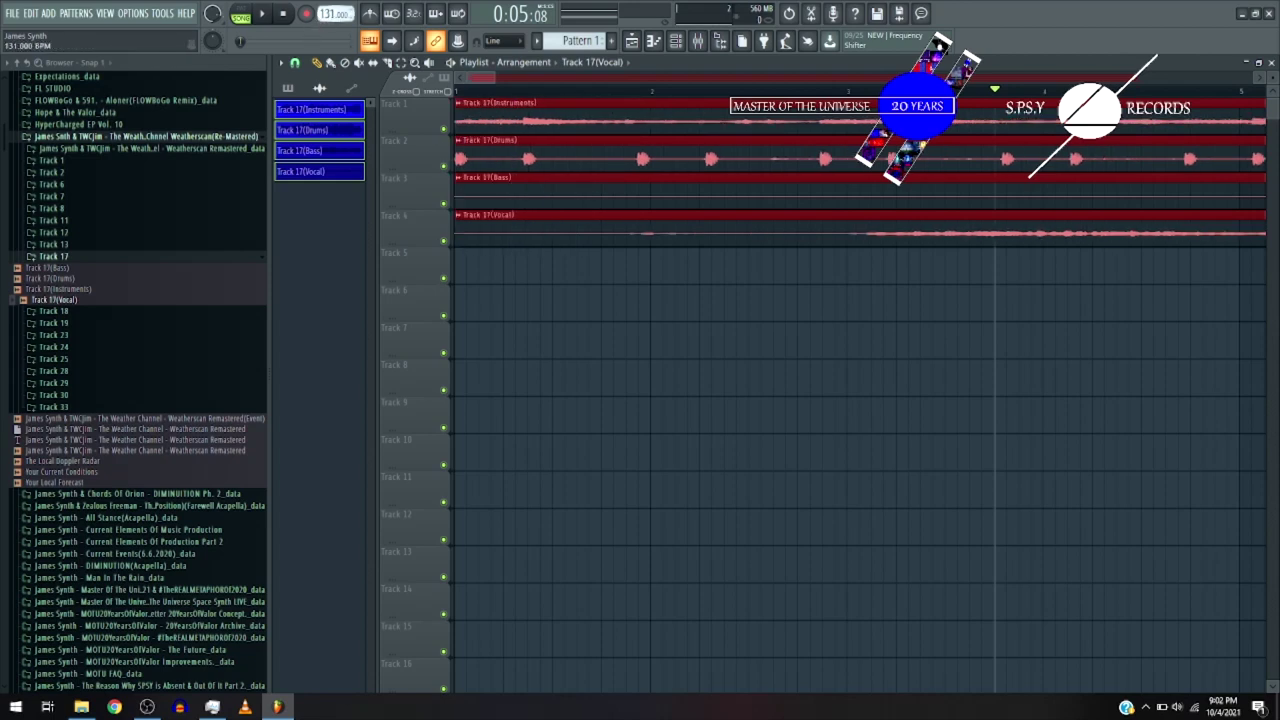
# - Set the project tempo to 140 BPM, play the arrangement from the beginning and deselect the clips
pyautogui.moveTo(333, 14); pyautogui.dragTo(333, 19)
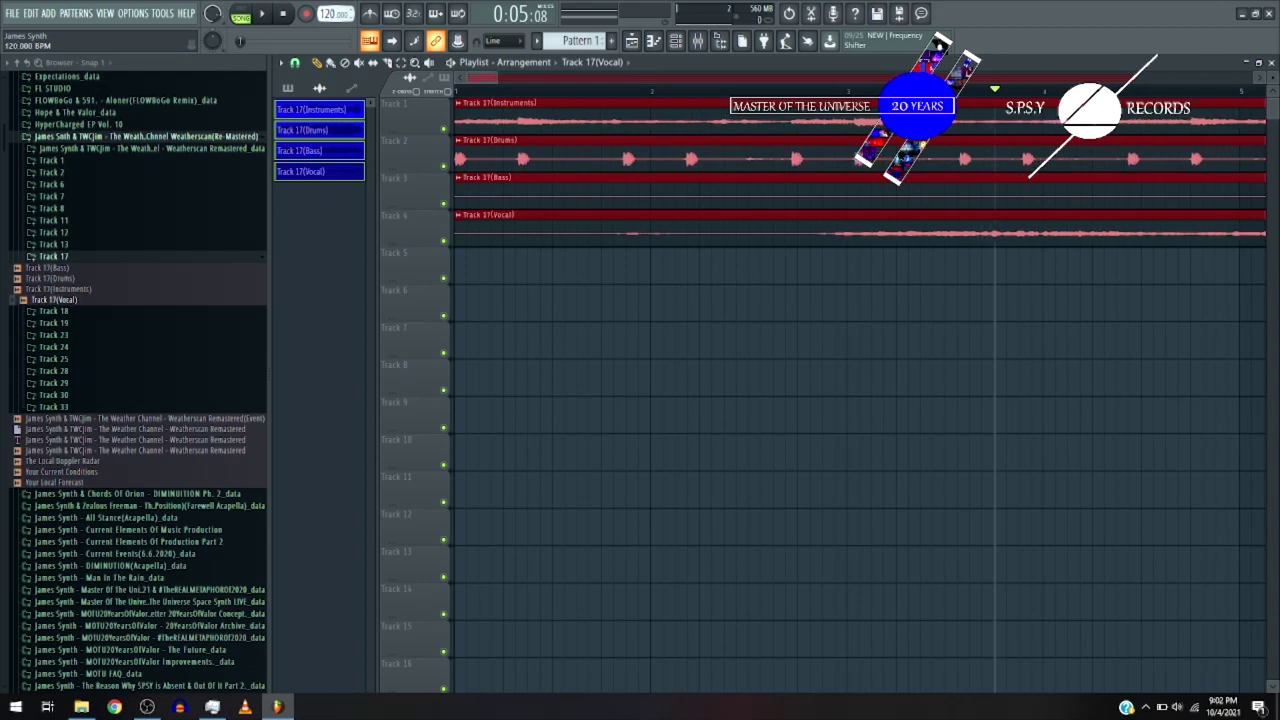
pyautogui.moveTo(333, 14); pyautogui.dragTo(333, 6)
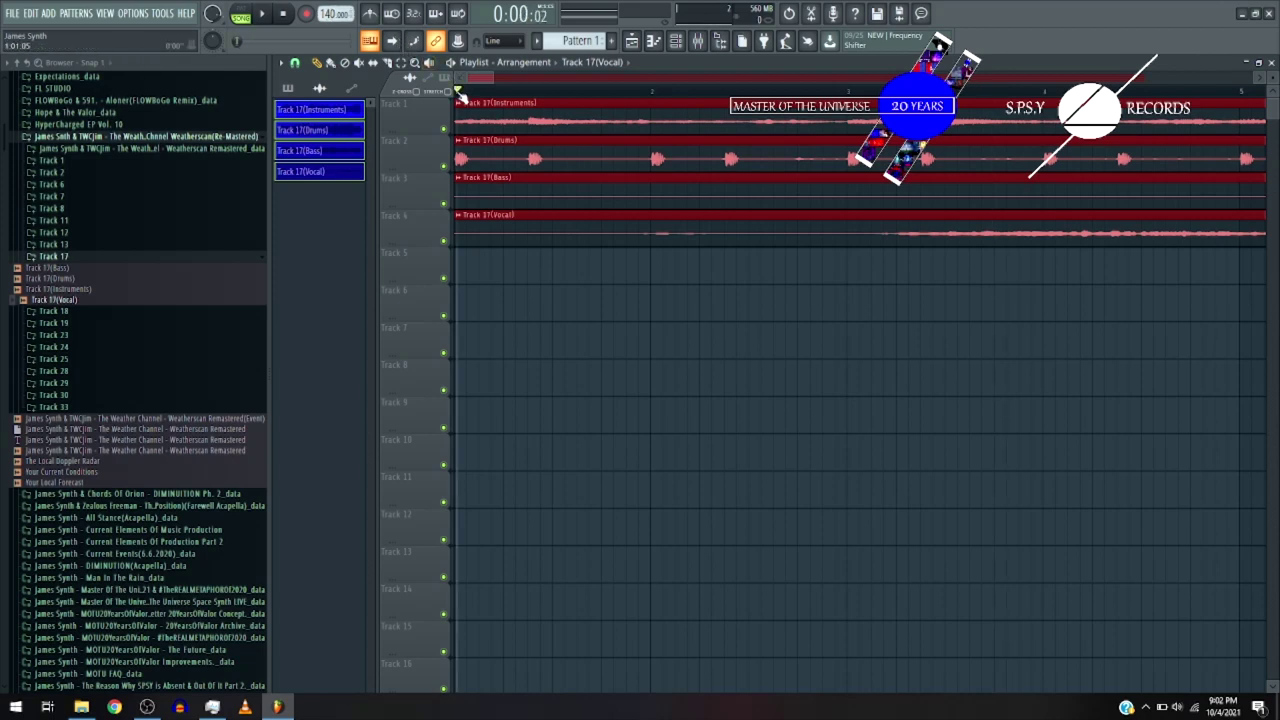
pyautogui.press('space')
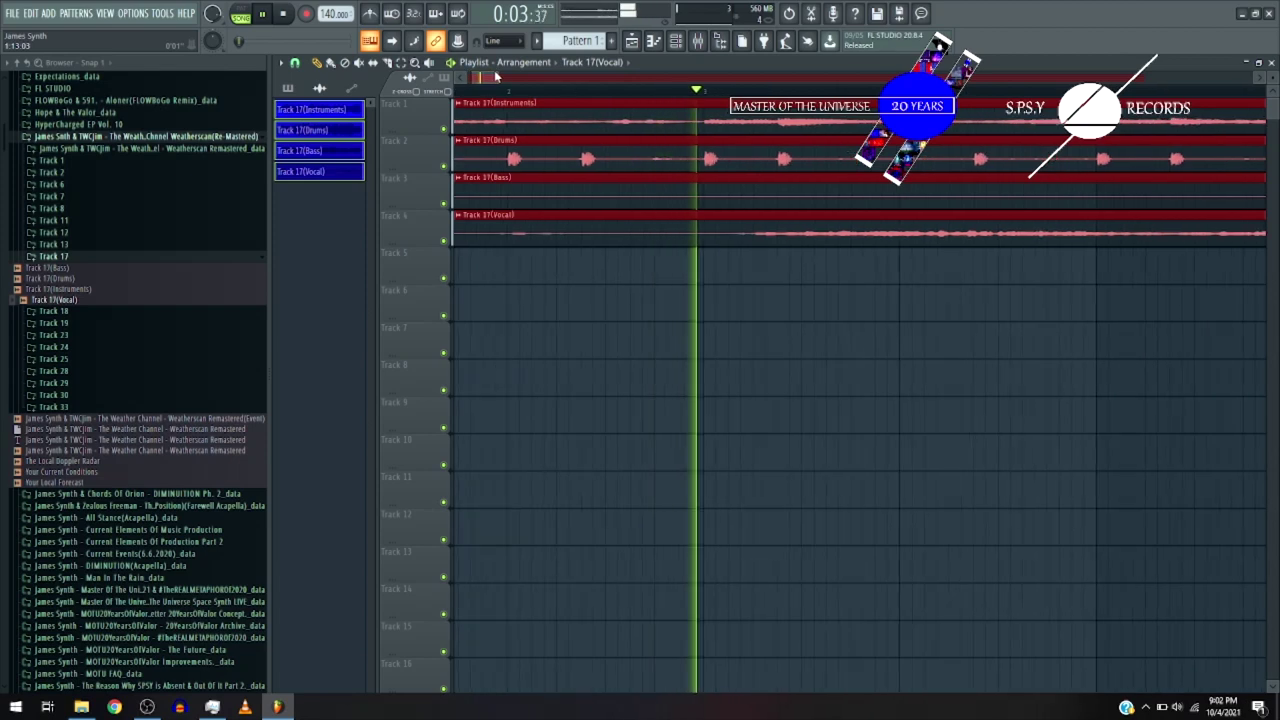
pyautogui.moveTo(499, 77); pyautogui.dragTo(720, 77)
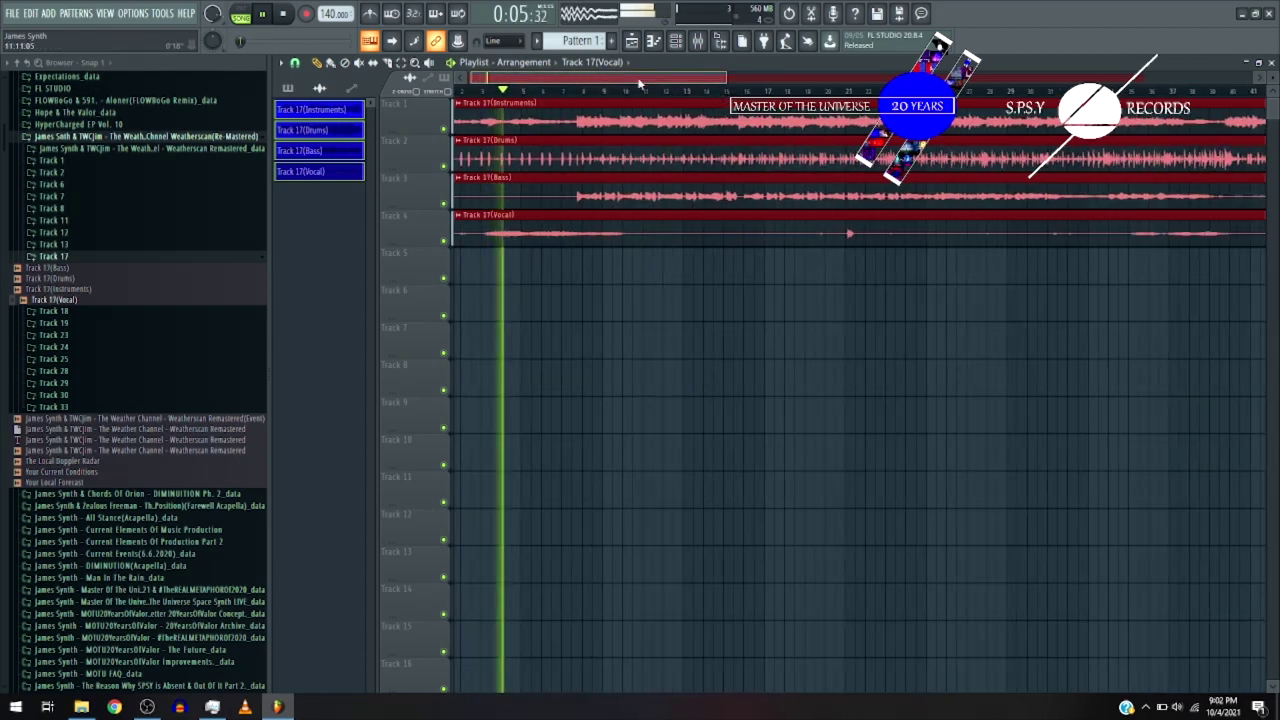
pyautogui.click(571, 343)
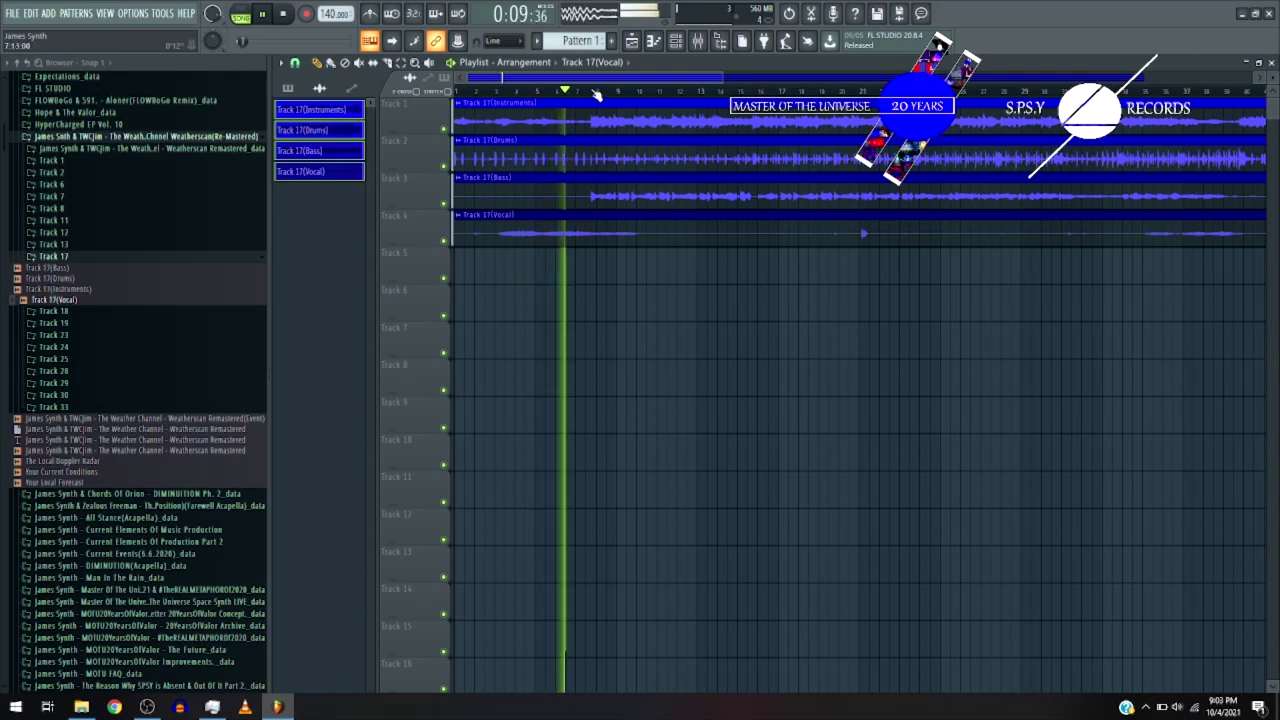
pyautogui.moveTo(722, 77); pyautogui.dragTo(573, 78)
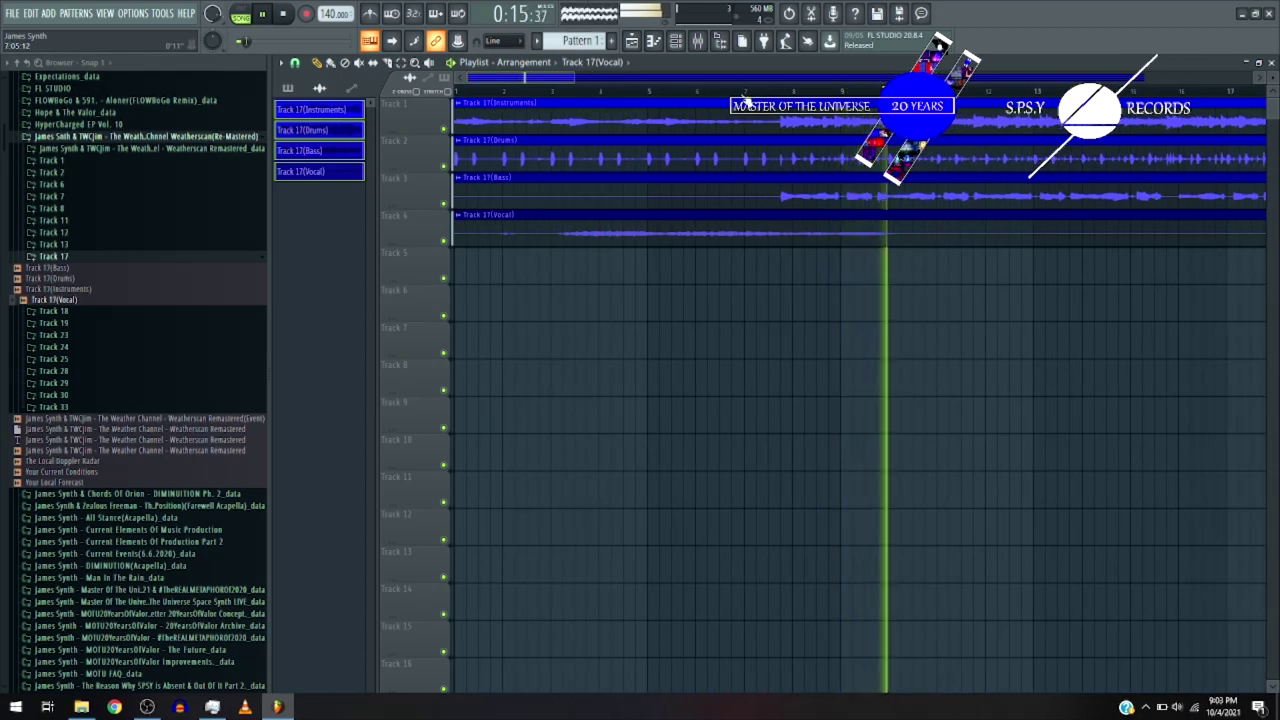
# - Show all channels in the Channel rack and delete the default Kick, Clap, Hat and Snare channels
pyautogui.click(695, 41)
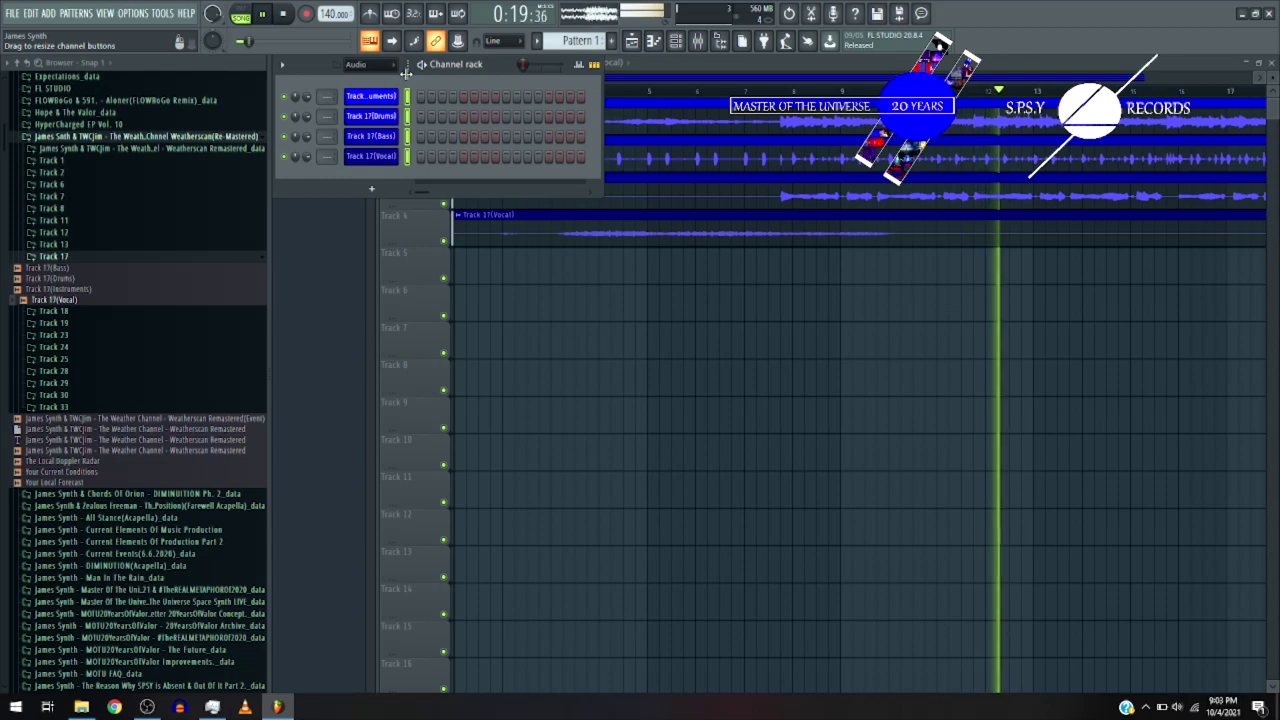
pyautogui.click(370, 64)
pyautogui.click(362, 80)
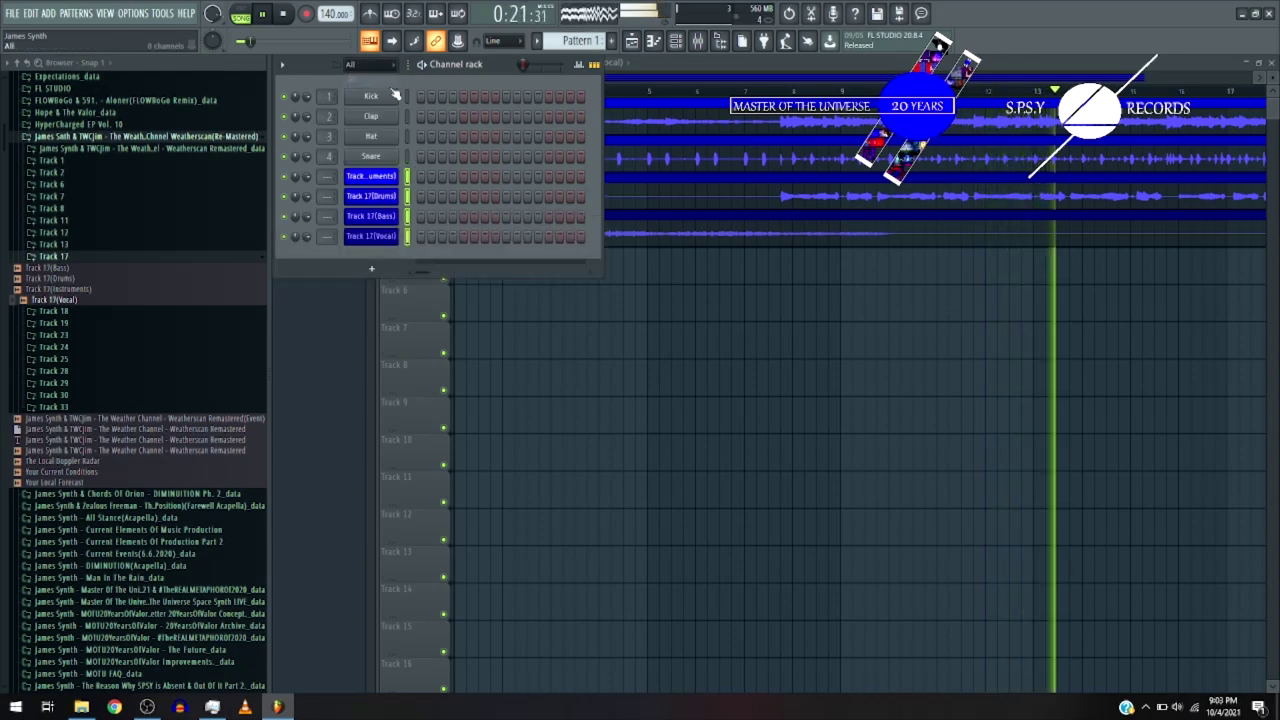
pyautogui.moveTo(408, 100); pyautogui.dragTo(406, 160)
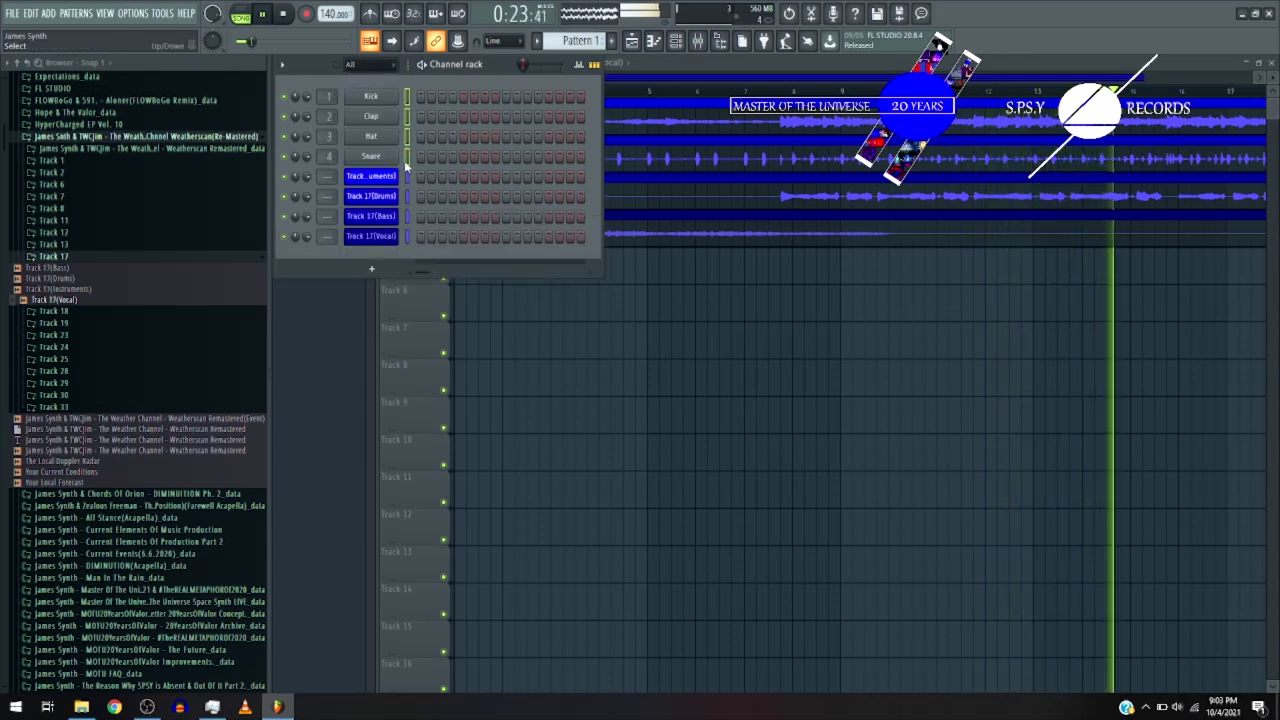
pyautogui.hotkey('alt', 'Delete')
pyautogui.press('Return')
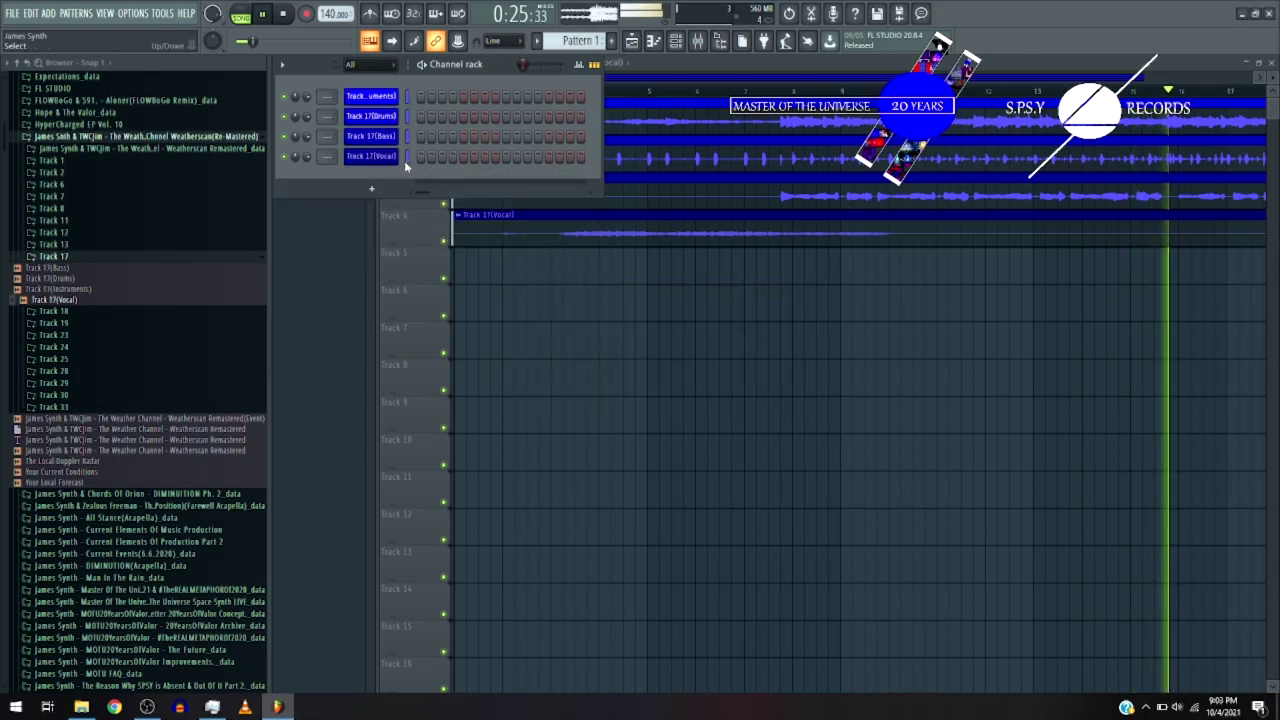
pyautogui.click(683, 70)
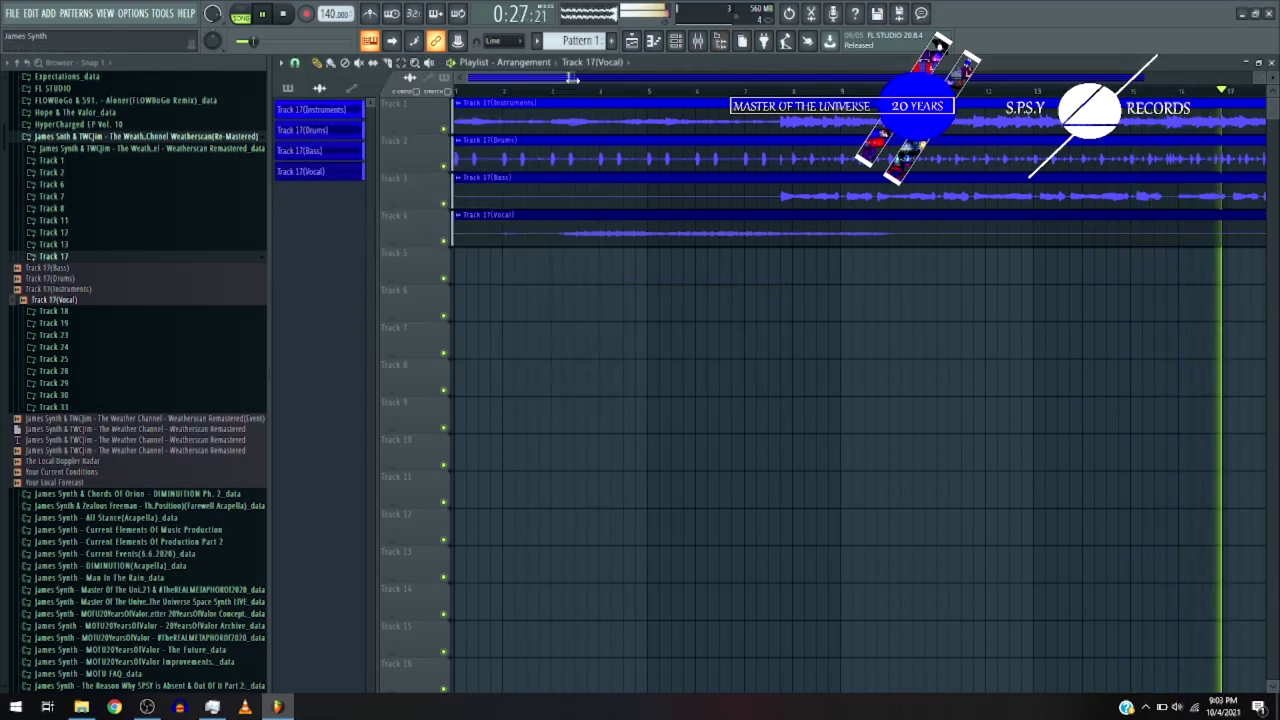
# - Restart the arrangement for a brief listen, then route the four Track 17 channels to mixer tracks 1 to 4 and select the Instruments mixer track
pyautogui.scroll(-3, 535, 95)
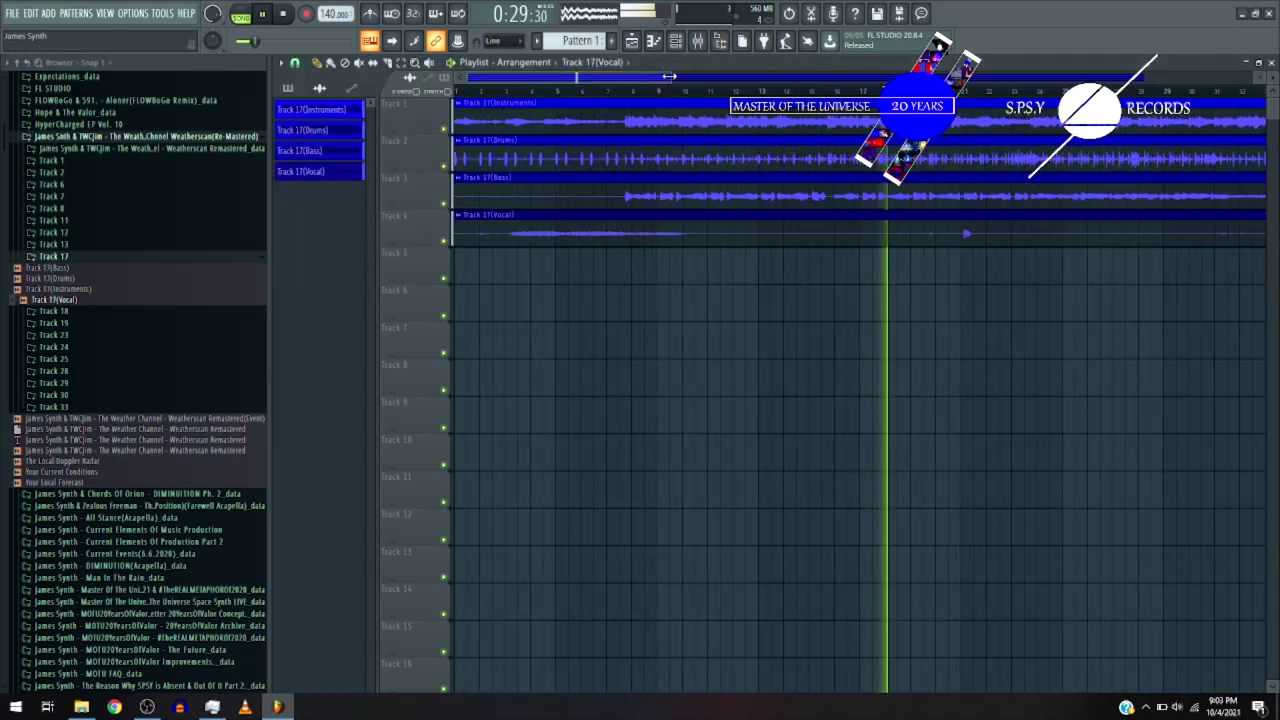
pyautogui.press('space')
pyautogui.press('space')
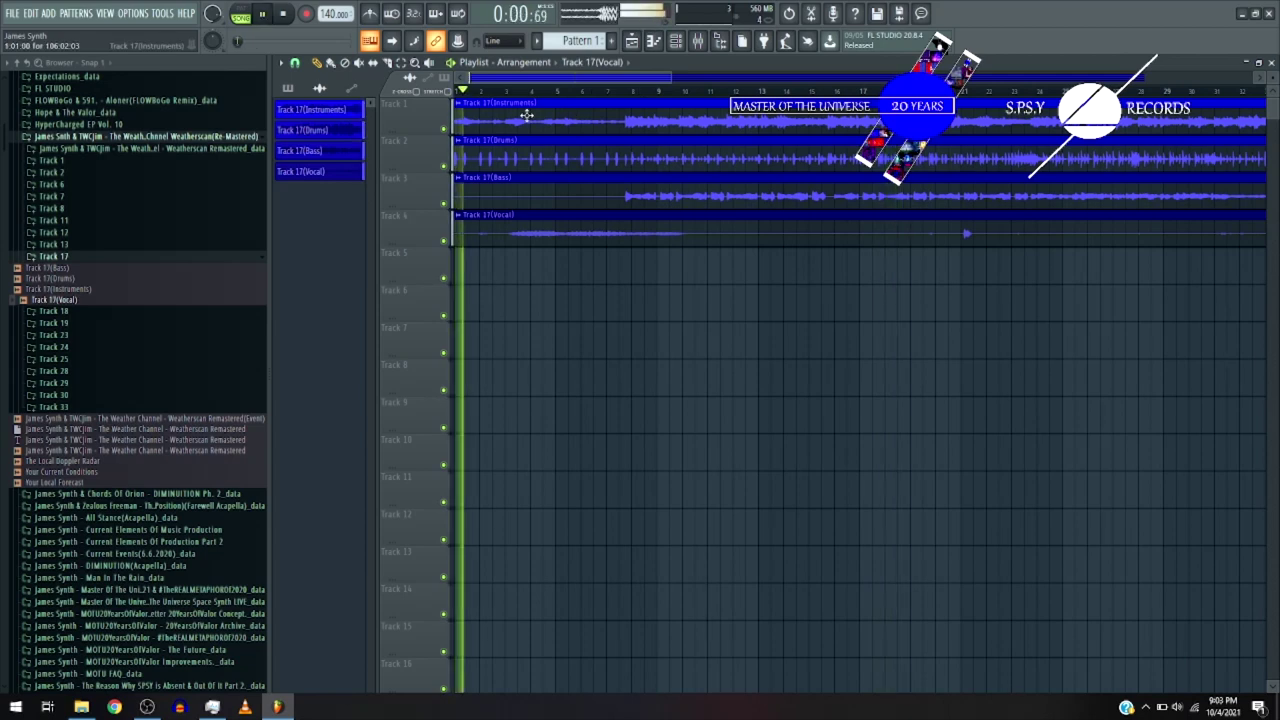
pyautogui.press('F6')
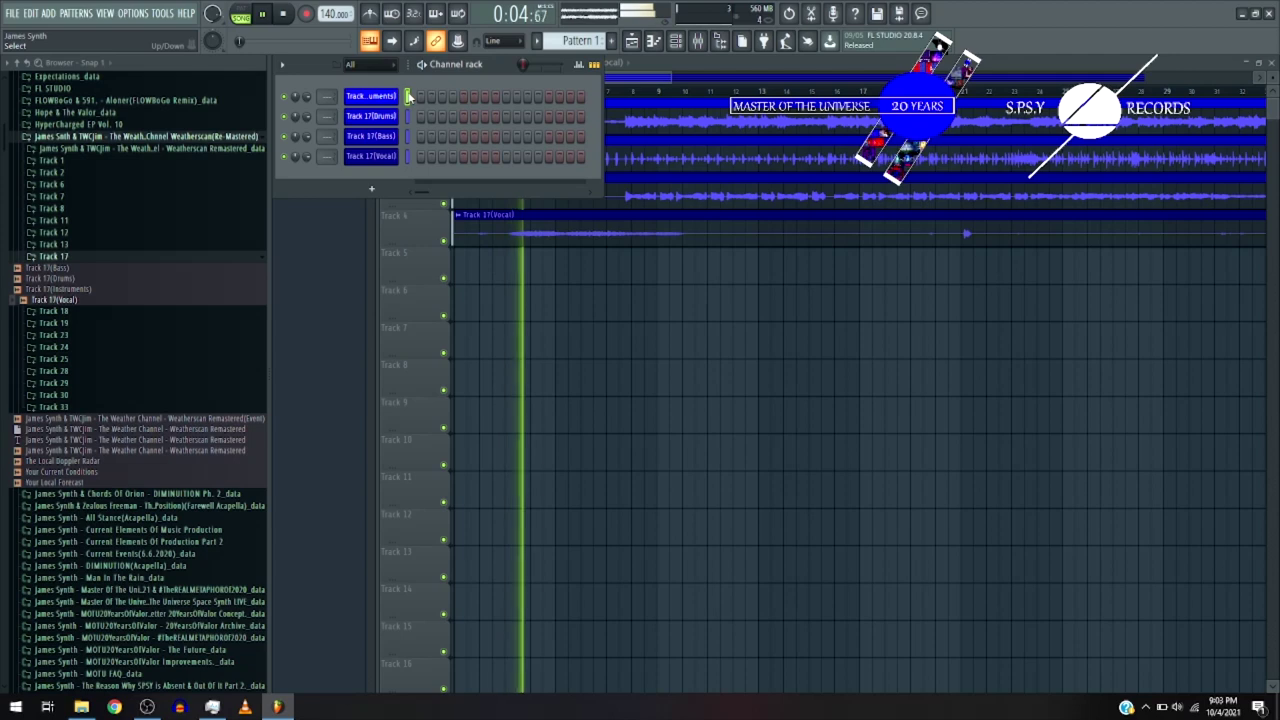
pyautogui.press('space')
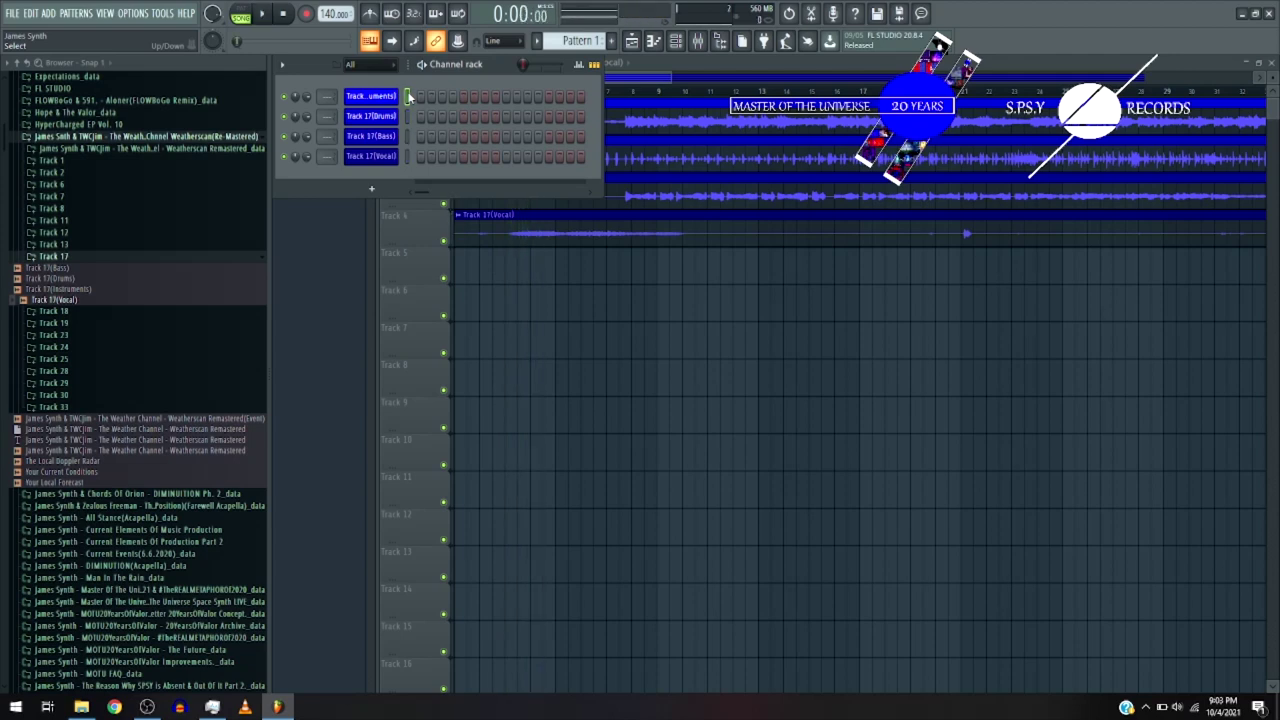
pyautogui.press('F9')
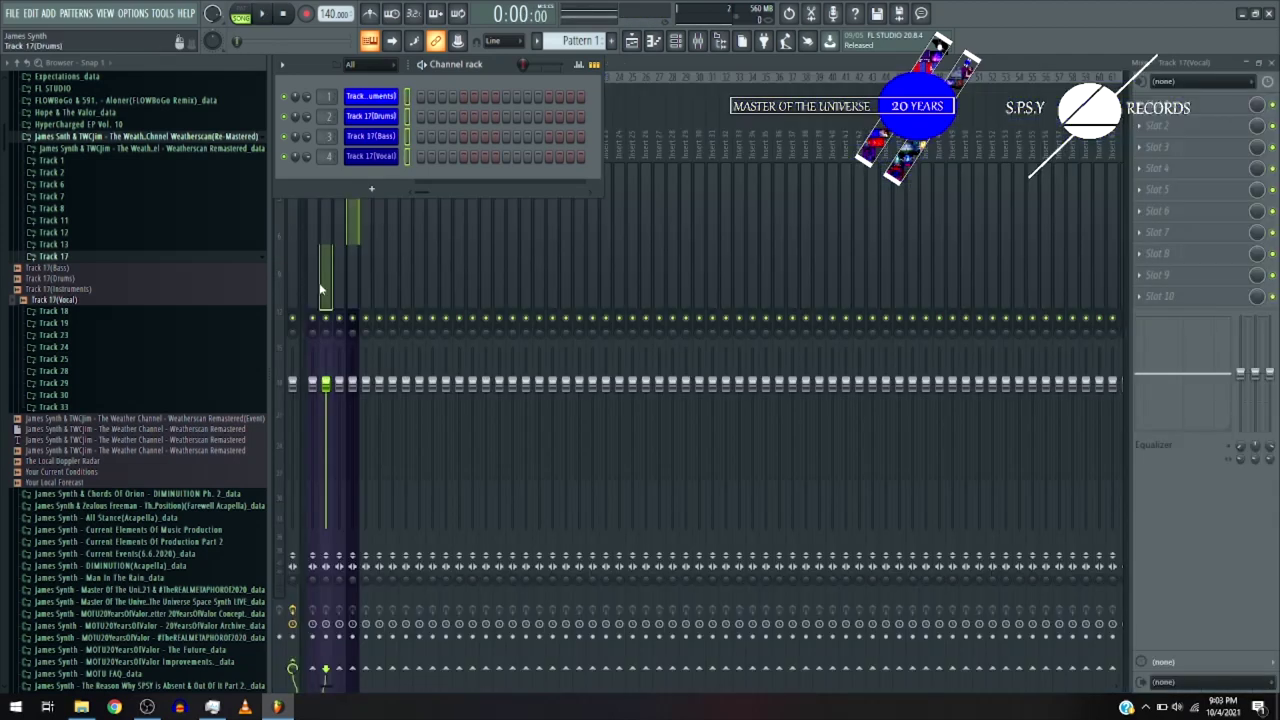
pyautogui.click(320, 290)
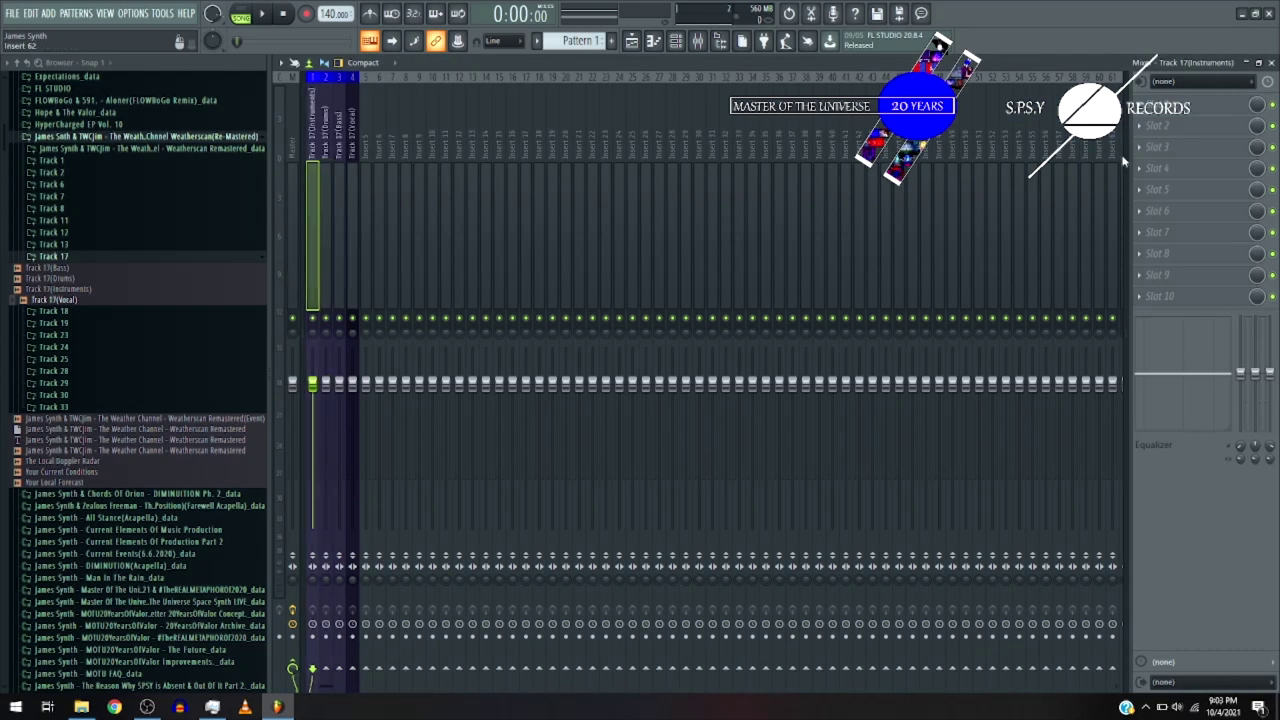
# - Insert Fruity Parametric EQ 2 on the Instruments mixer track and boost its upper bands while the arrangement plays
pyautogui.click(1163, 116)
pyautogui.click(730, 324)
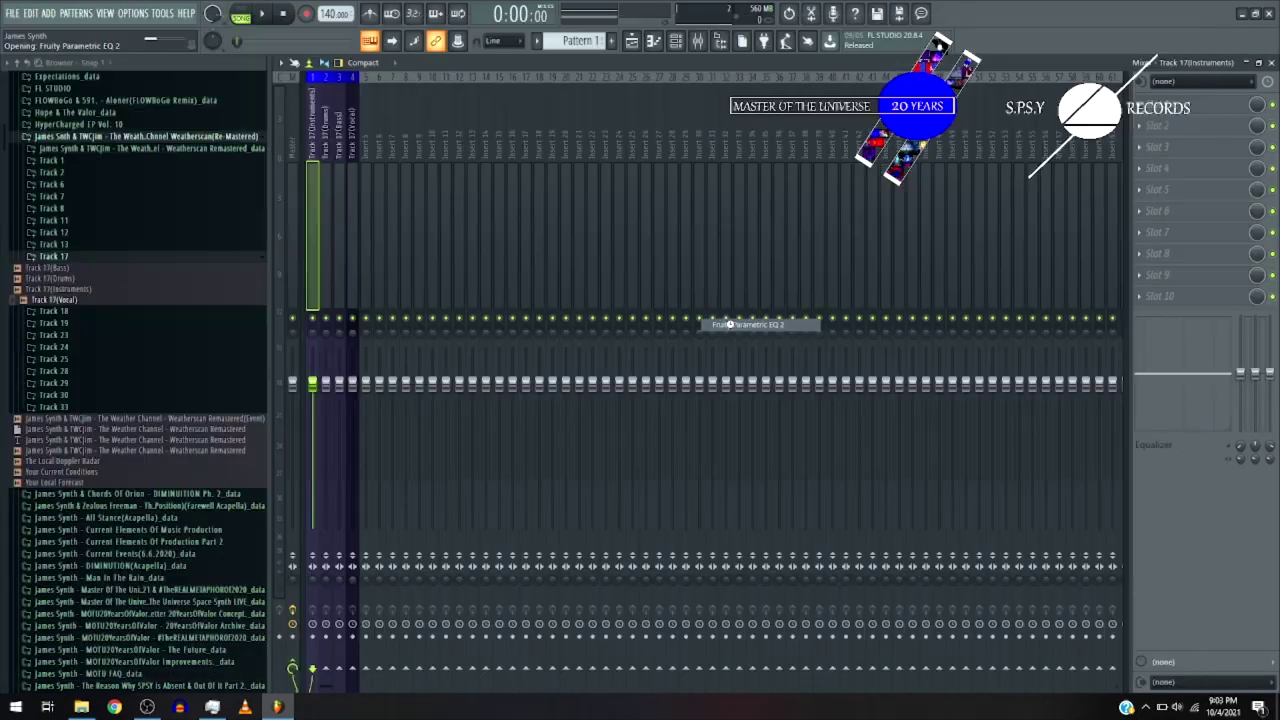
pyautogui.press('space')
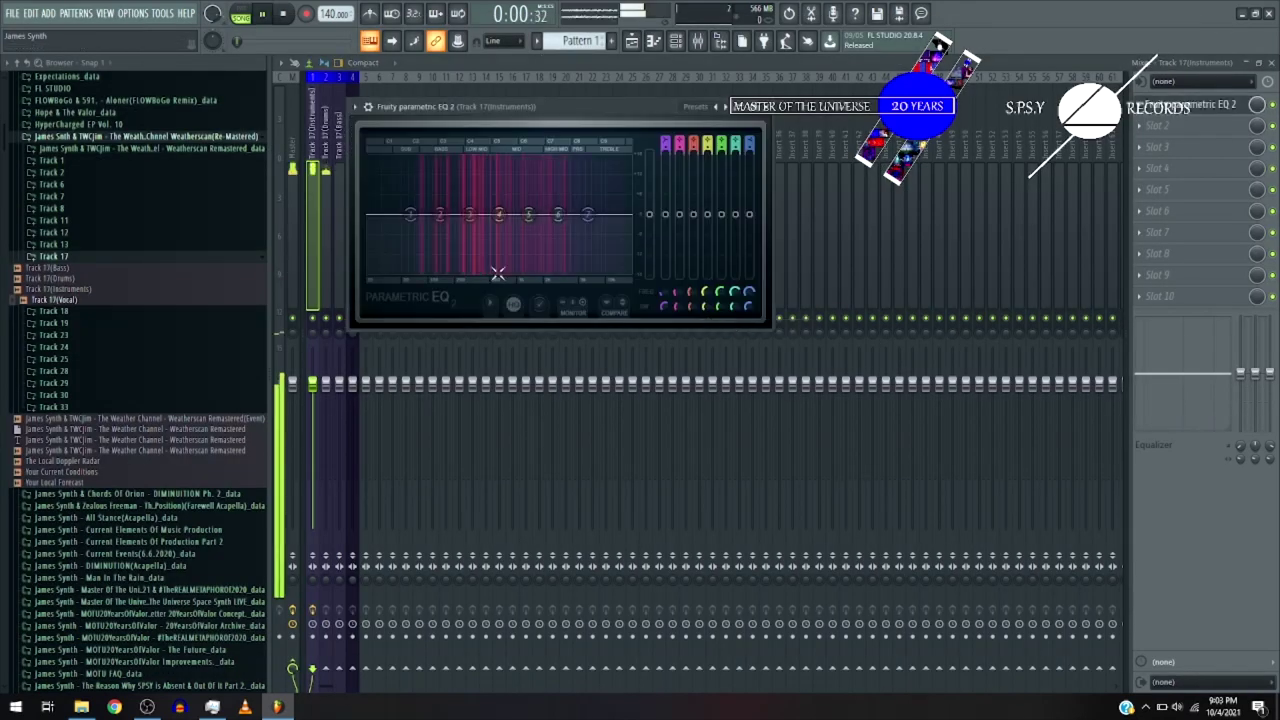
pyautogui.moveTo(587, 214); pyautogui.dragTo(592, 175)
pyautogui.moveTo(561, 217); pyautogui.dragTo(528, 211)
pyautogui.press('space')
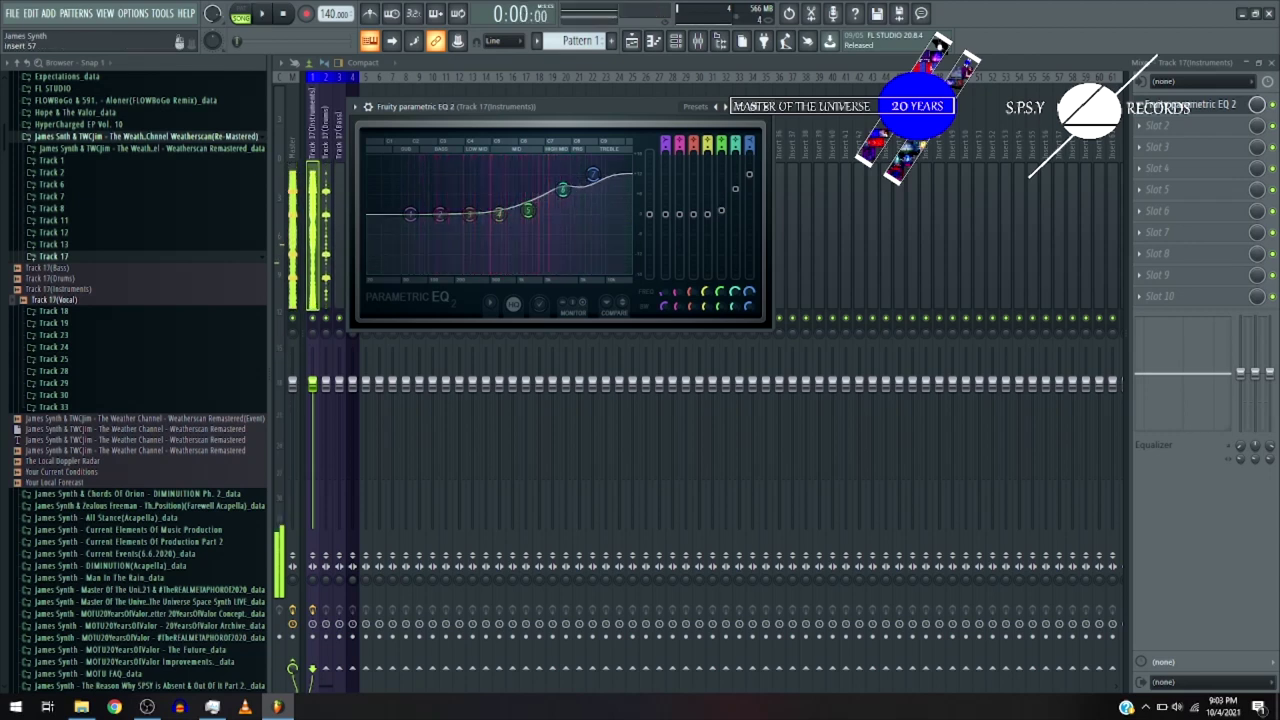
# - Replace the Instruments track's EQ with FabFilter Pro-Q 2 and add a 48 dB/oct high-shelf boost during playback
pyautogui.click(1140, 104)
pyautogui.moveTo(1148, 122)
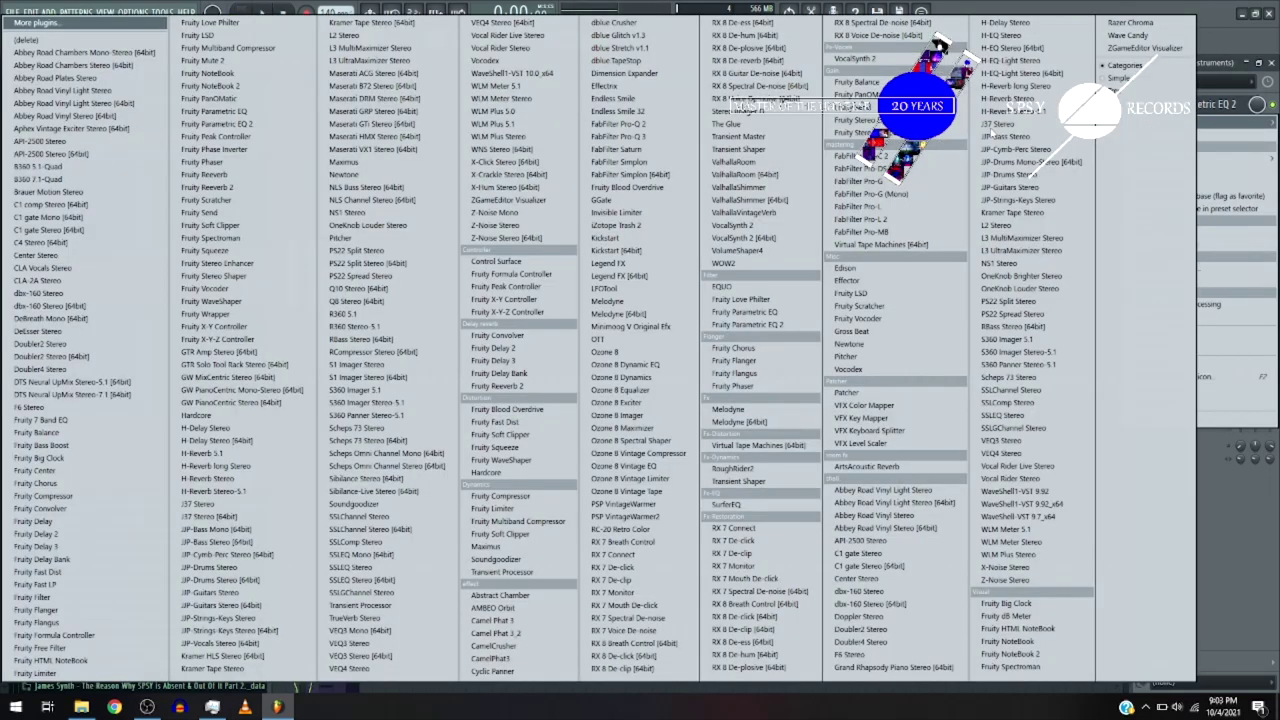
pyautogui.click(598, 124)
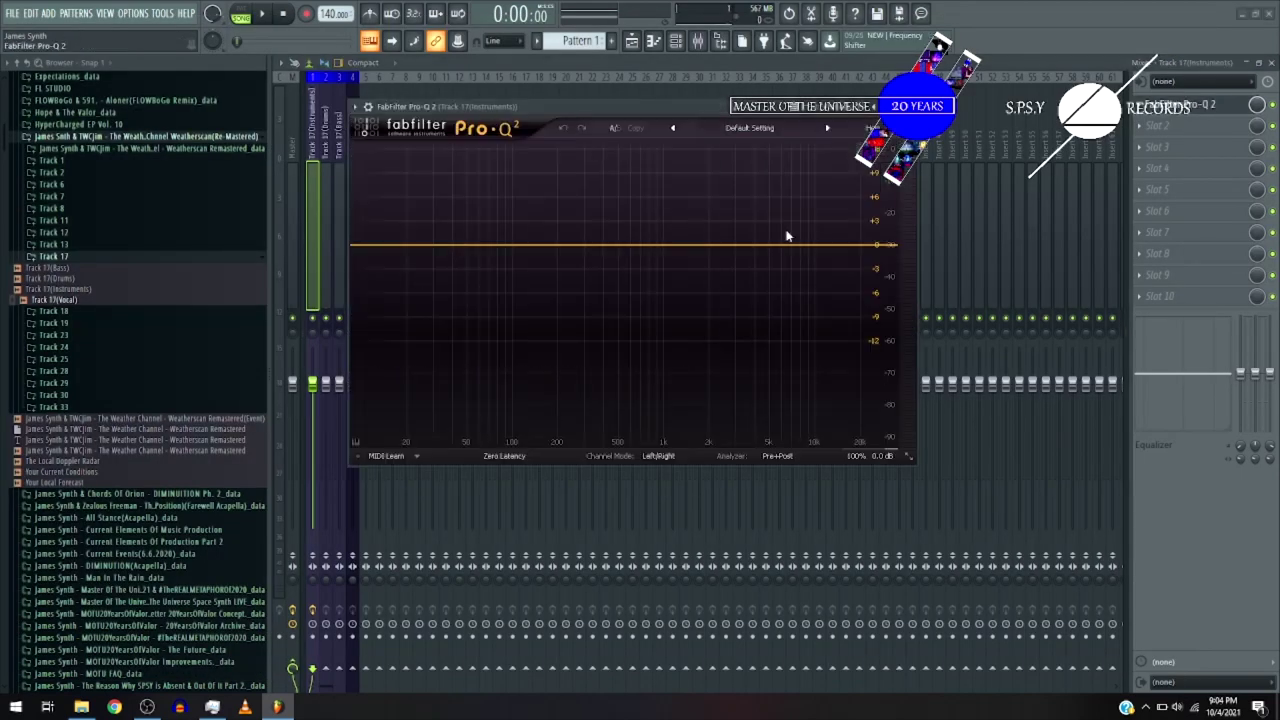
pyautogui.press('space')
pyautogui.moveTo(780, 243); pyautogui.dragTo(814, 152)
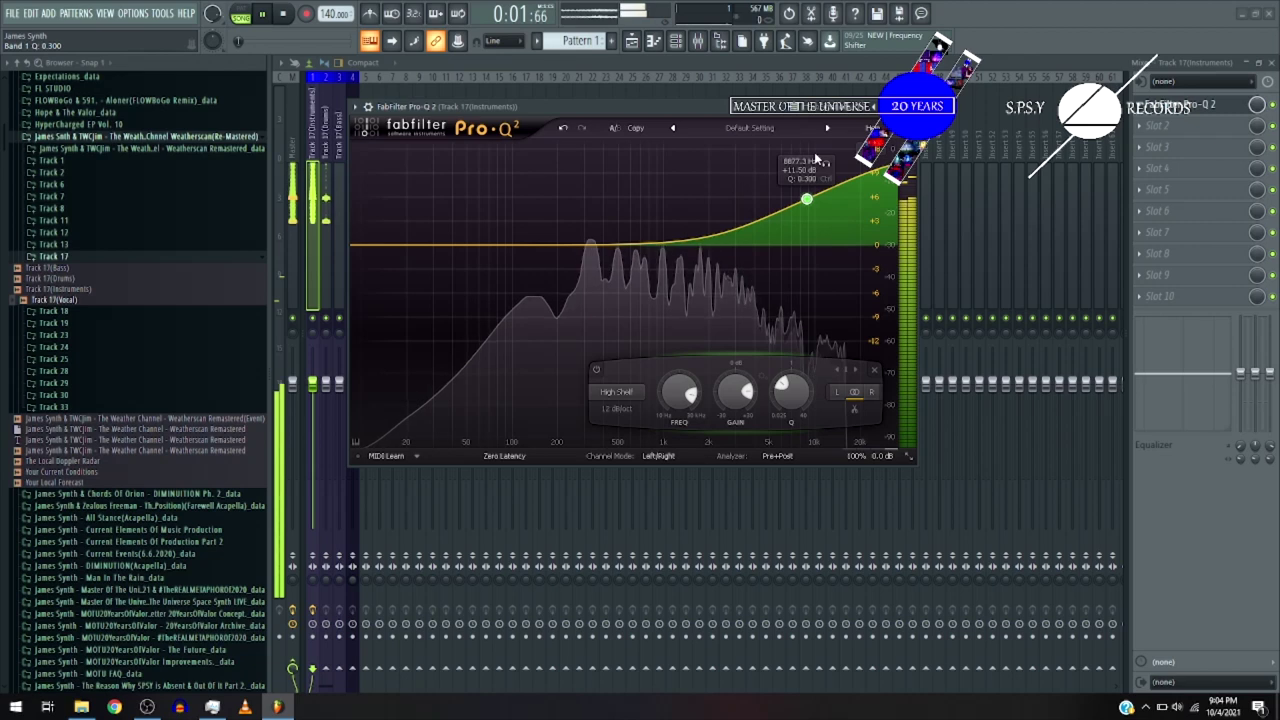
pyautogui.click(617, 409)
pyautogui.click(633, 512)
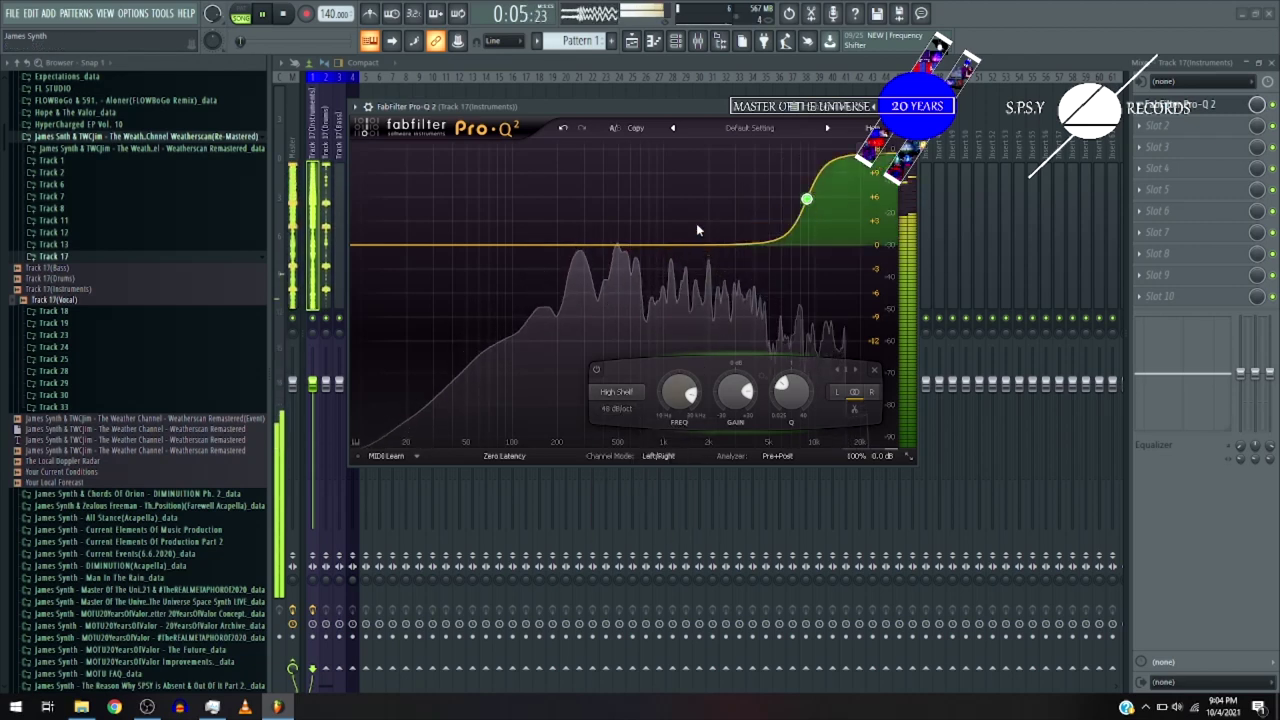
# - Move the high shelf to about 3.1 kHz at +6.25 dB and add a slight bell boost just below it
pyautogui.moveTo(806, 198); pyautogui.dragTo(739, 219)
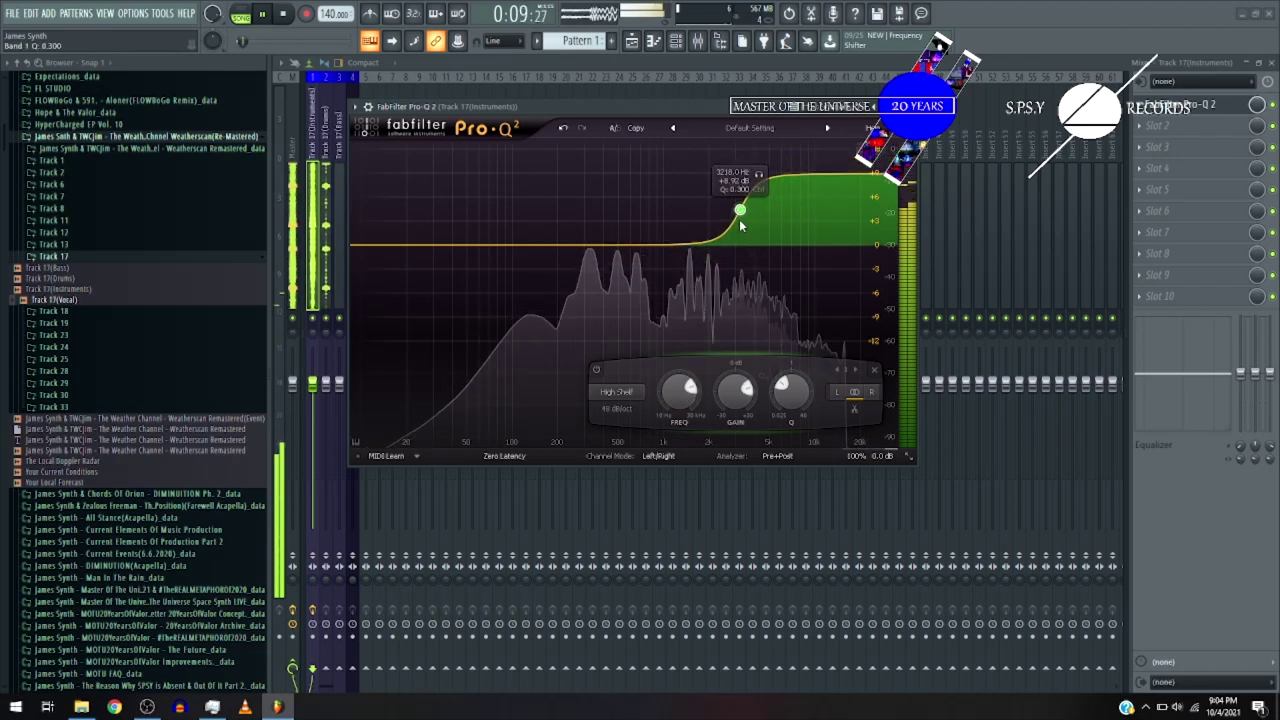
pyautogui.doubleClick(711, 244)
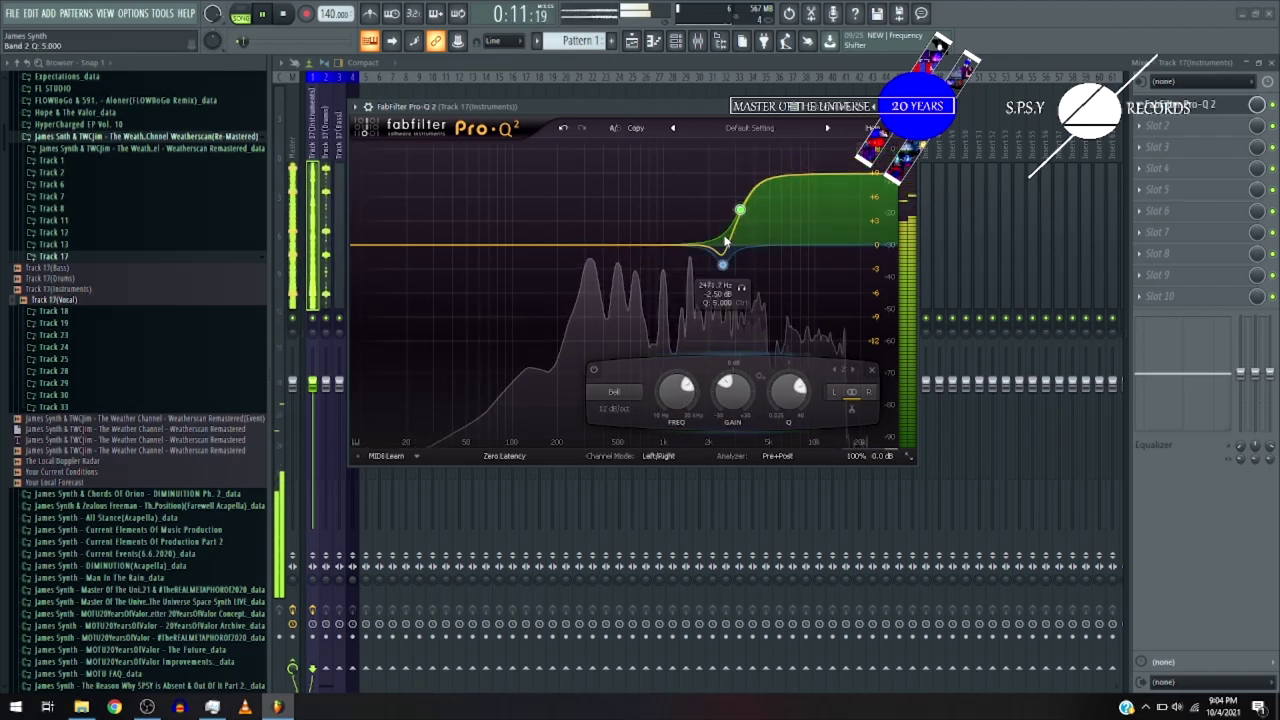
pyautogui.moveTo(711, 244); pyautogui.dragTo(737, 242)
pyautogui.click(739, 212)
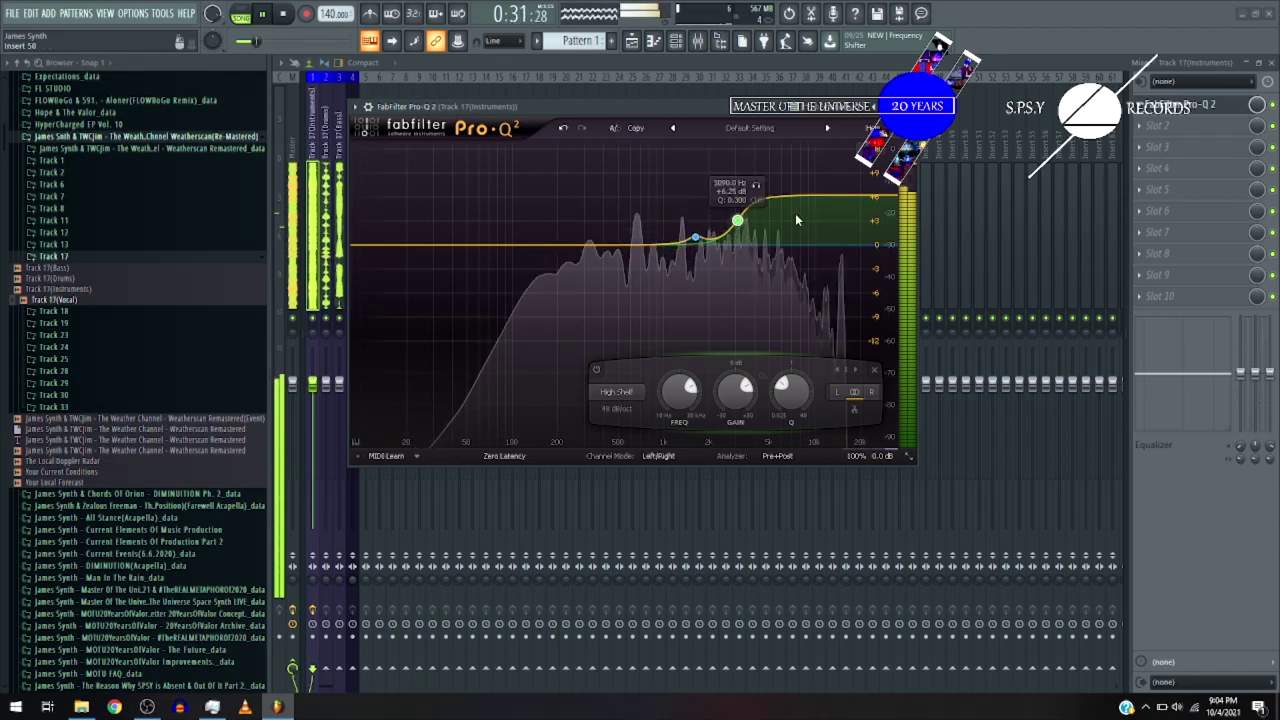
pyautogui.press('space')
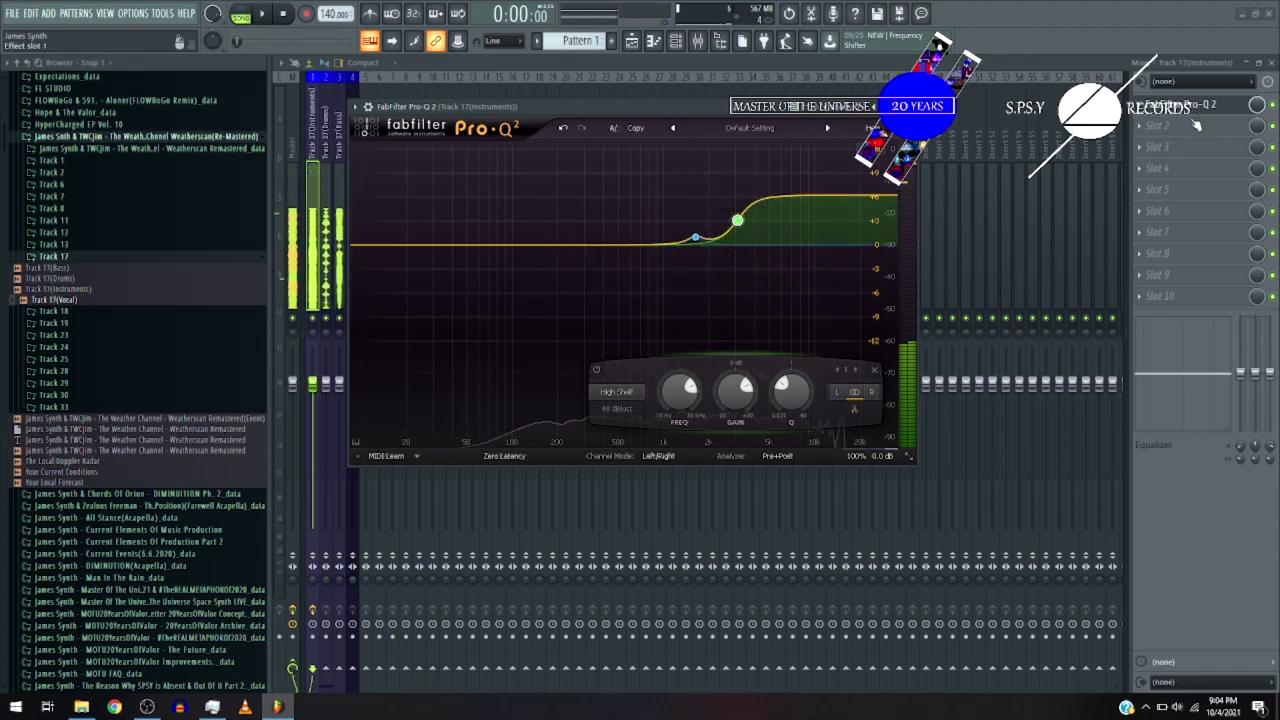
# - Load Ozone 8 Imager in the Instruments track's second effect slot and enable Stereoize at 20.0 ms
pyautogui.click(1181, 121)
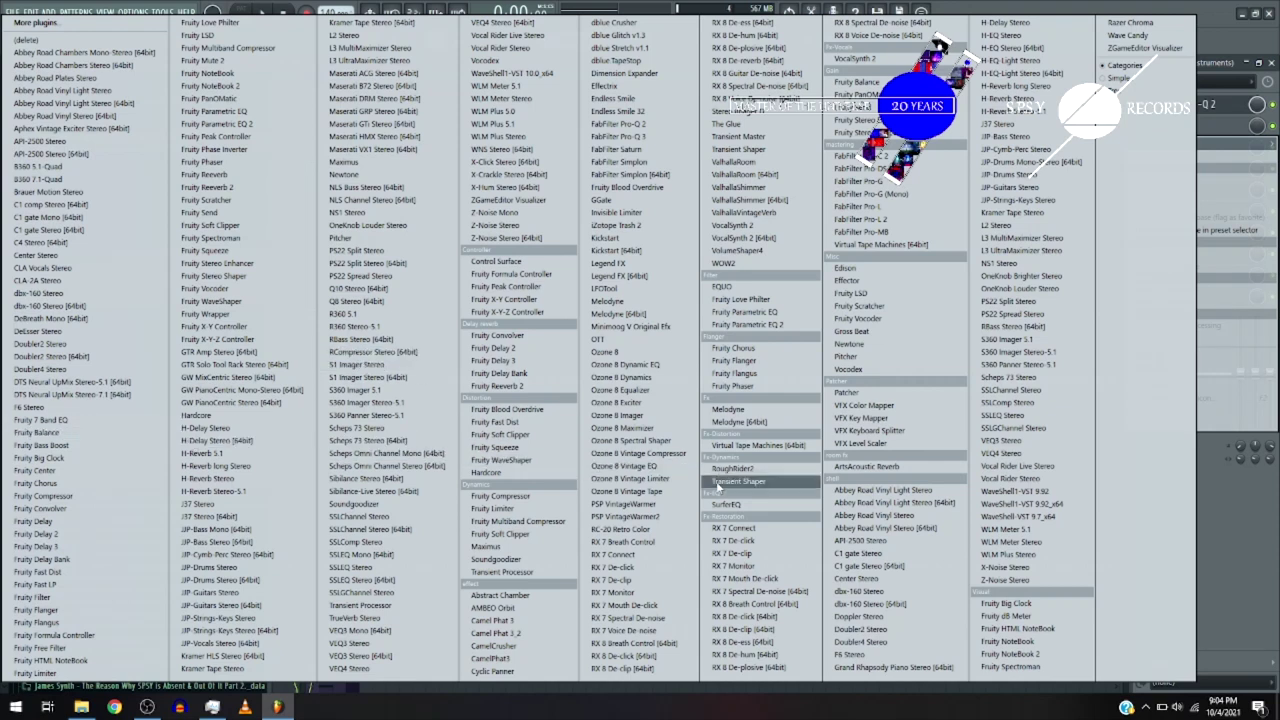
pyautogui.click(640, 415)
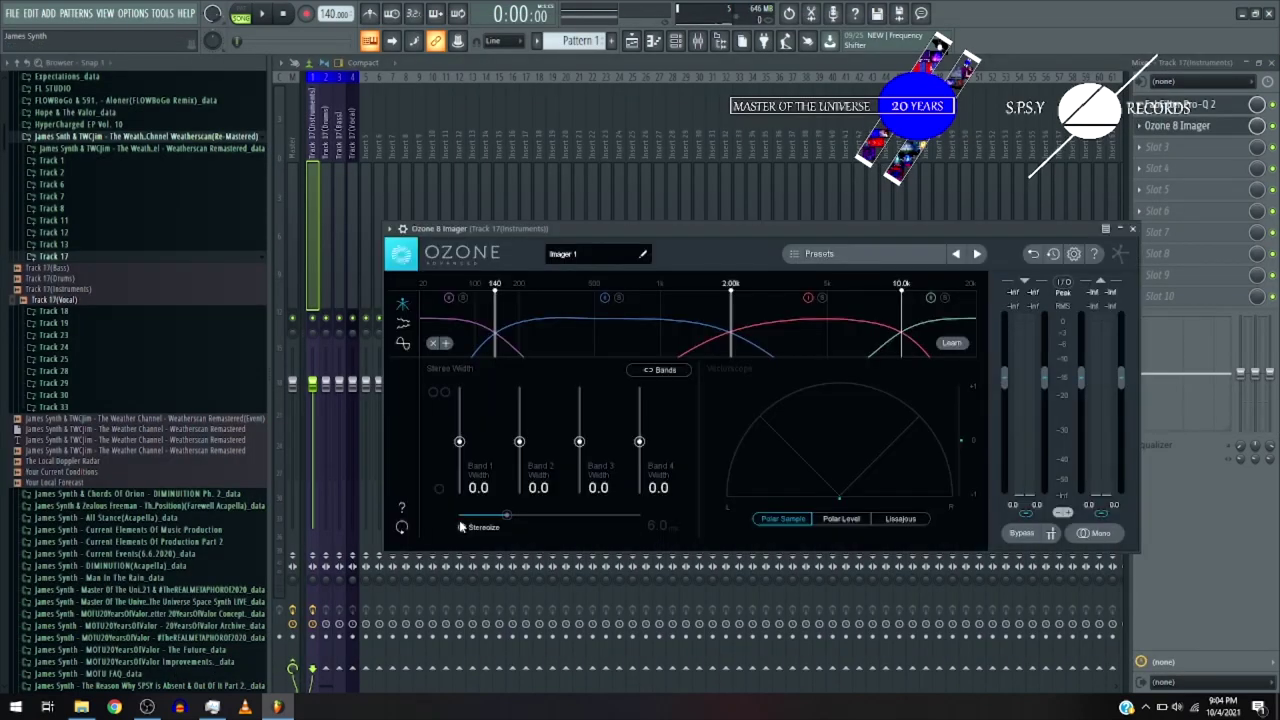
pyautogui.click(461, 526)
pyautogui.moveTo(506, 515); pyautogui.dragTo(603, 517)
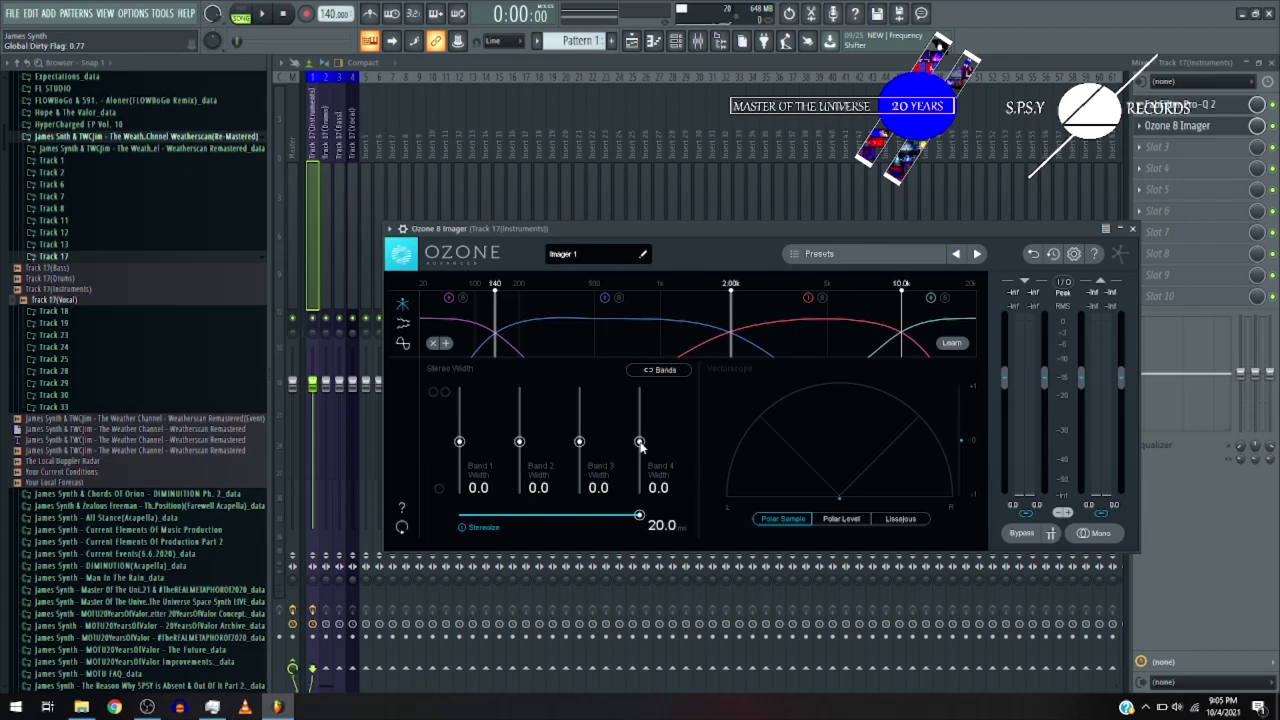
# - Widen Imager bands 2, 3 and 4 to 84.8, 81.0 and 80.0, and play the arrangement with the Polar Level vectorscope
pyautogui.moveTo(640, 442); pyautogui.dragTo(638, 408)
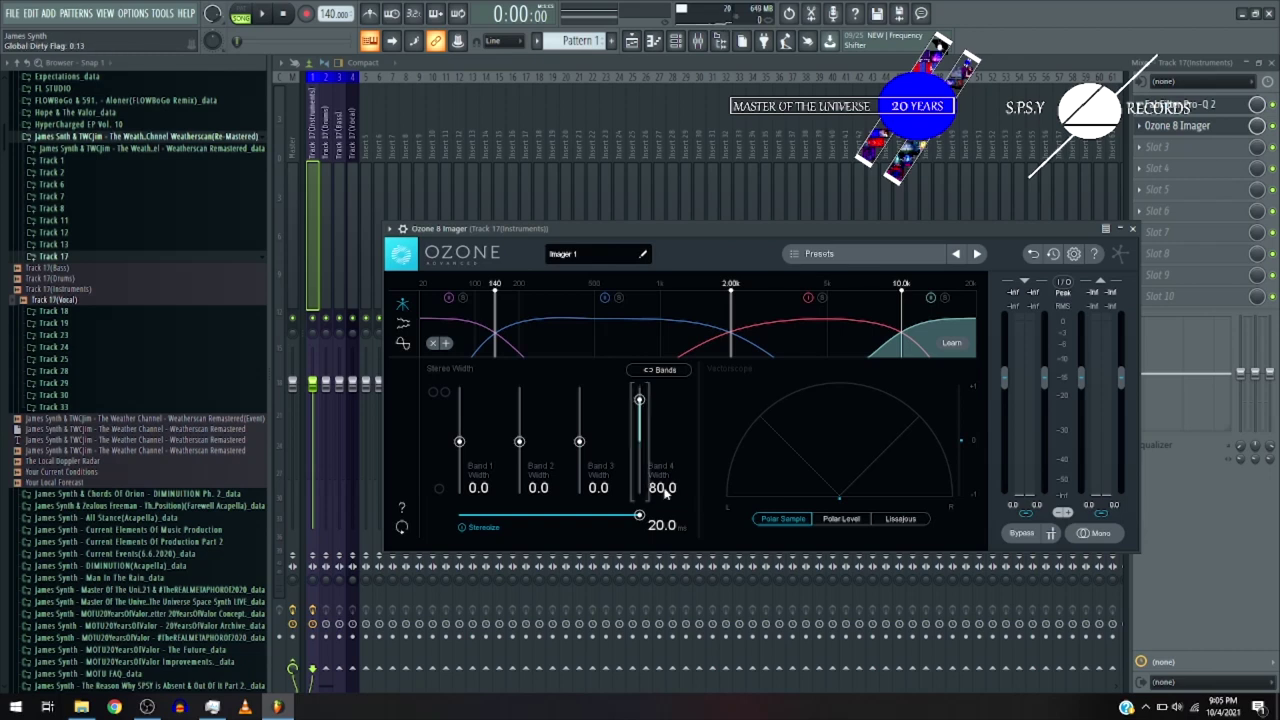
pyautogui.moveTo(579, 441); pyautogui.dragTo(581, 401)
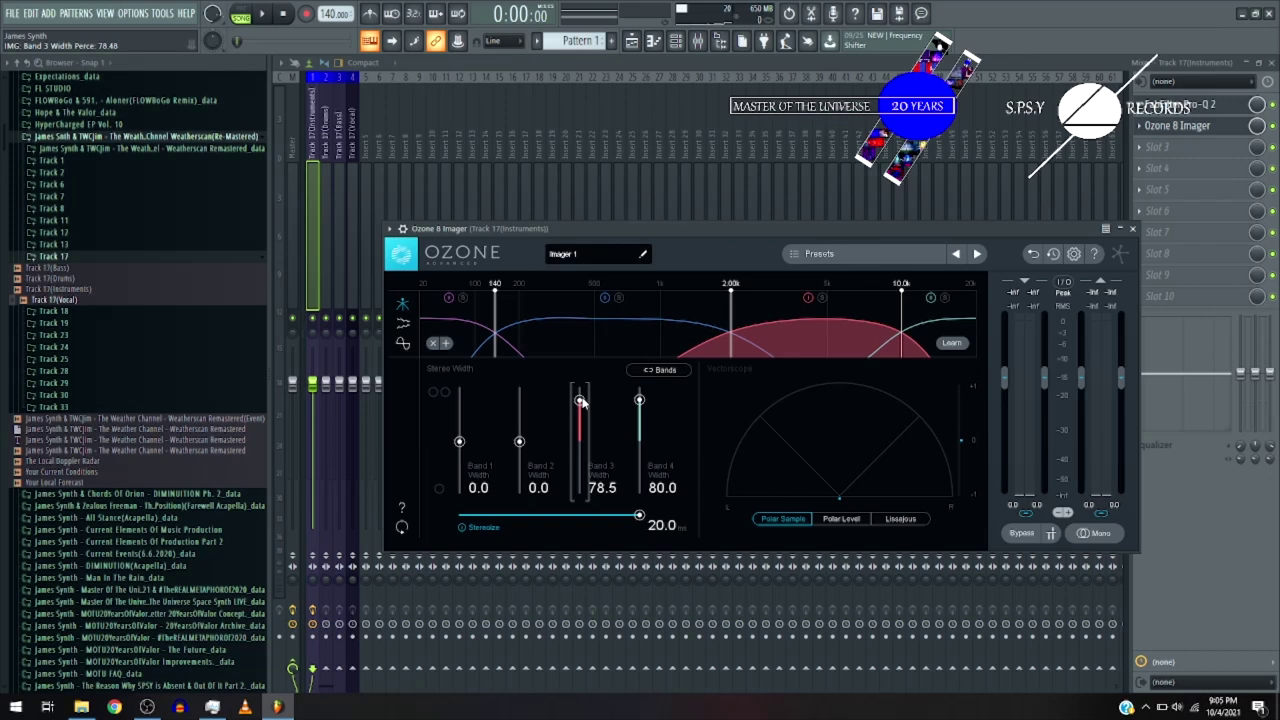
pyautogui.moveTo(580, 401); pyautogui.dragTo(580, 399)
pyautogui.moveTo(519, 441); pyautogui.dragTo(520, 401)
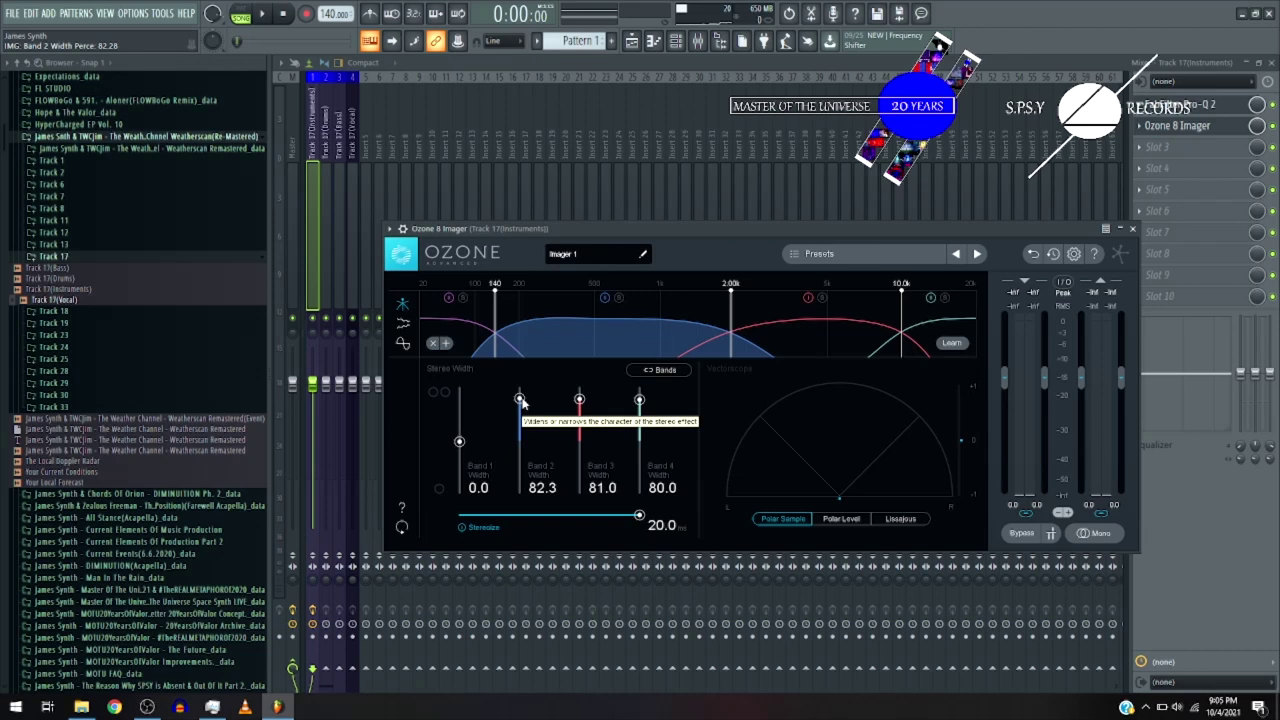
pyautogui.moveTo(521, 401); pyautogui.dragTo(520, 397)
pyautogui.click(262, 14)
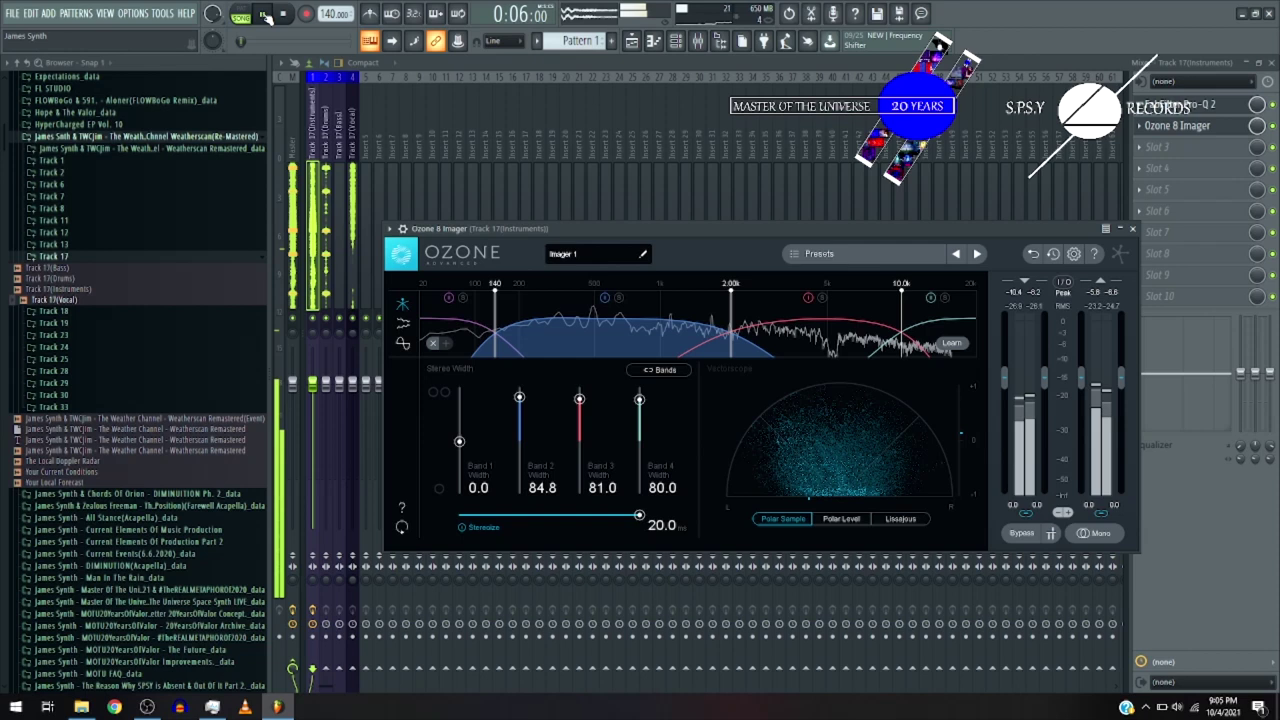
pyautogui.click(841, 519)
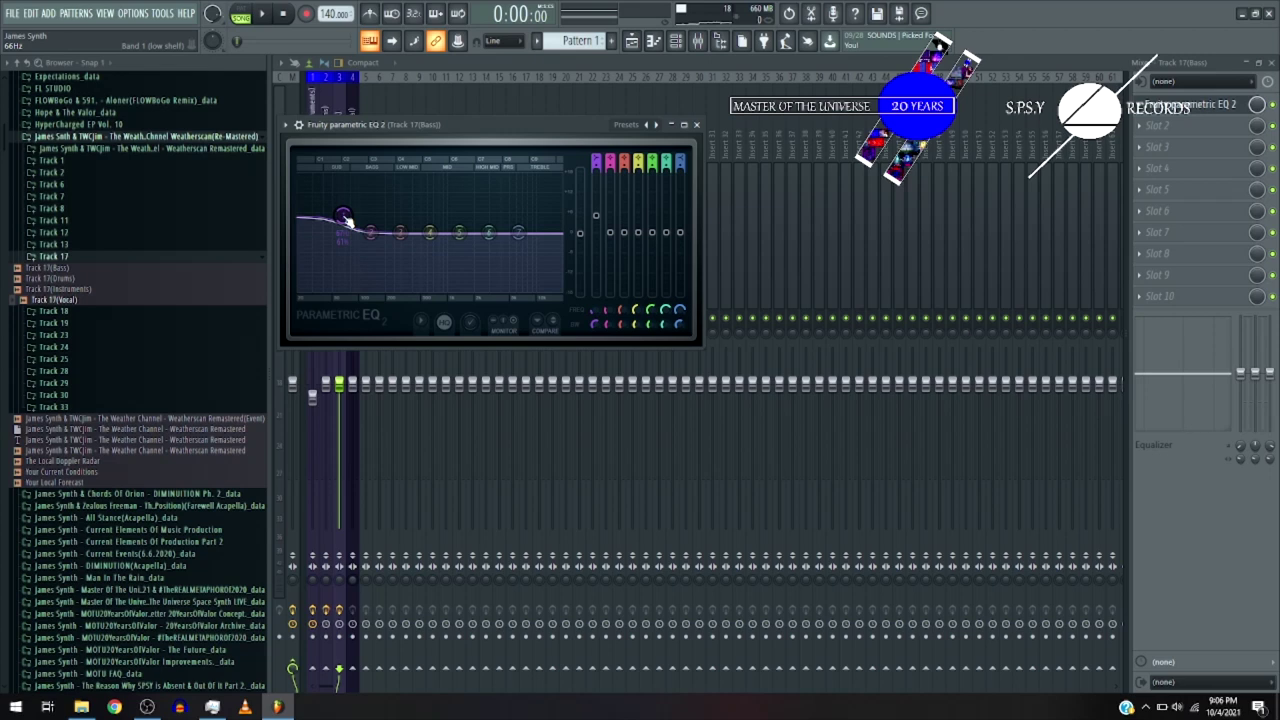
# - Boost the low shelf in the Bass track's Parametric EQ 2 and the upper bands in the Vocal track's, closing the EQ
pyautogui.moveTo(345, 220); pyautogui.dragTo(775, 325)
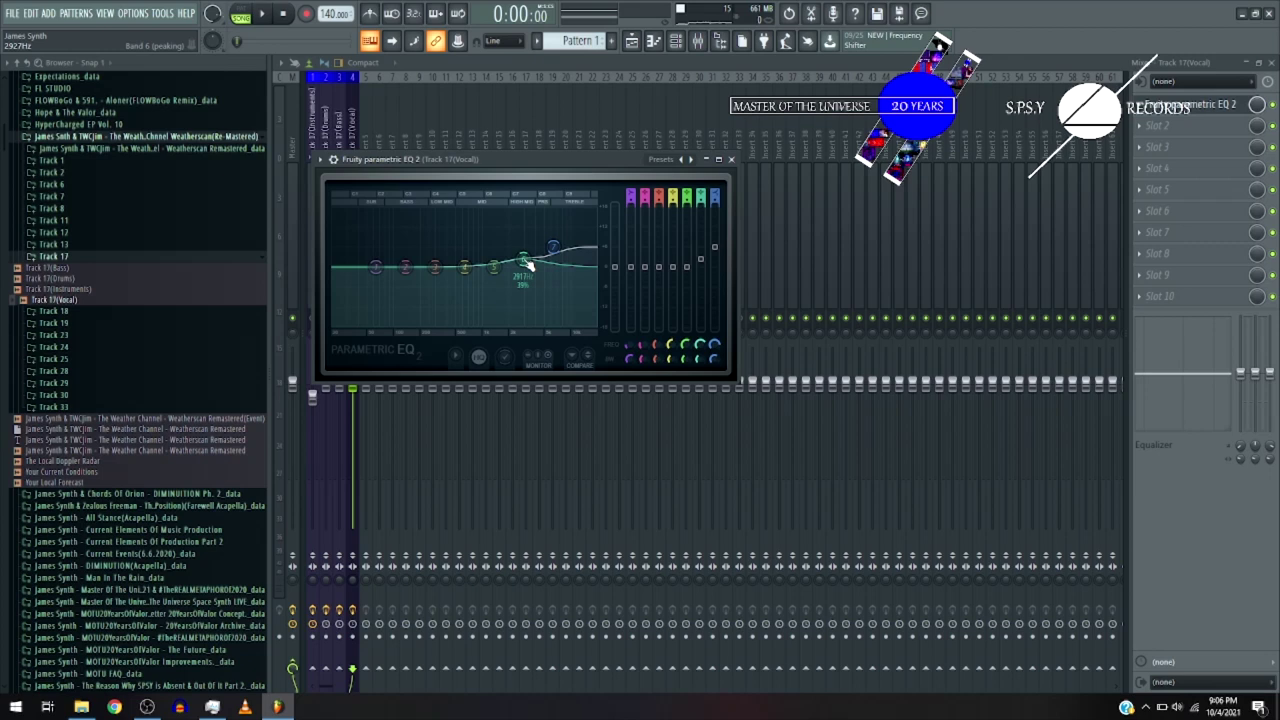
pyautogui.press('Escape')
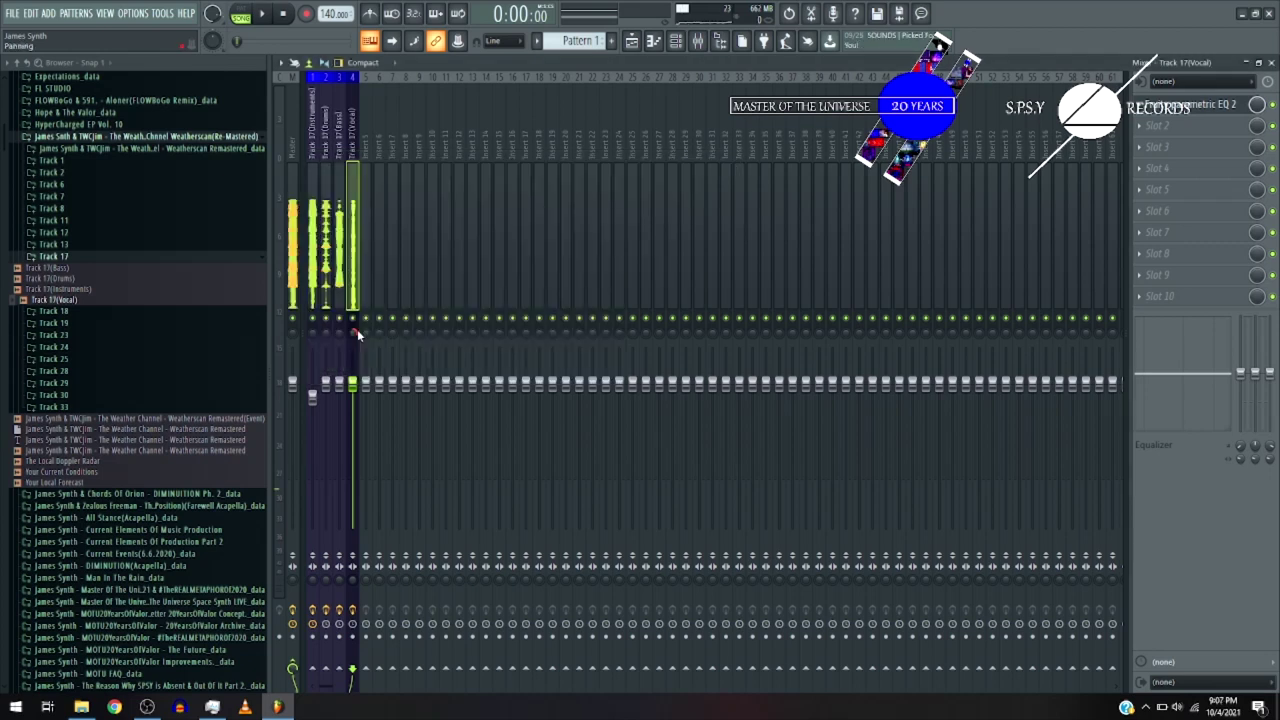